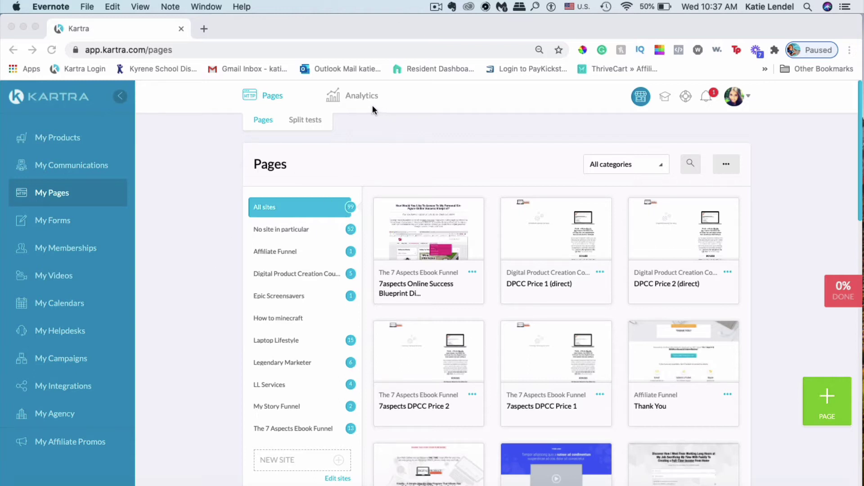
Open the Engagement analytics for pages and select The 7 Aspects Ebook Funnel as the site
left_click(410, 143)
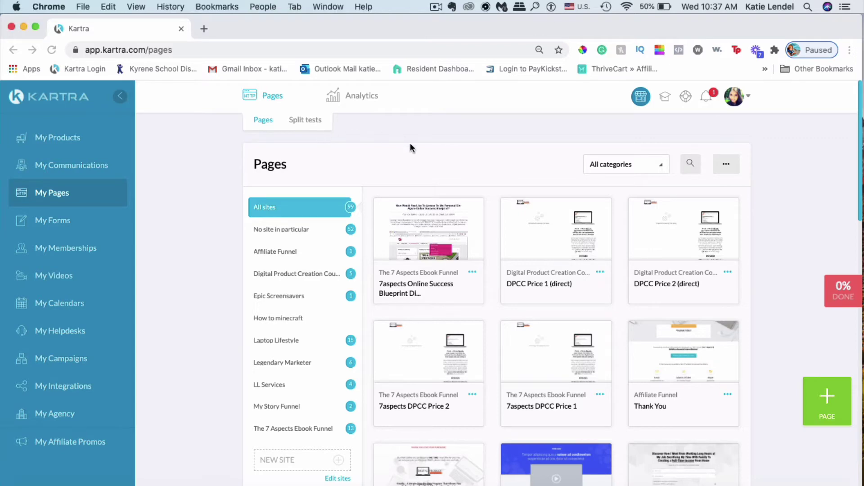
mouse_move(355, 92)
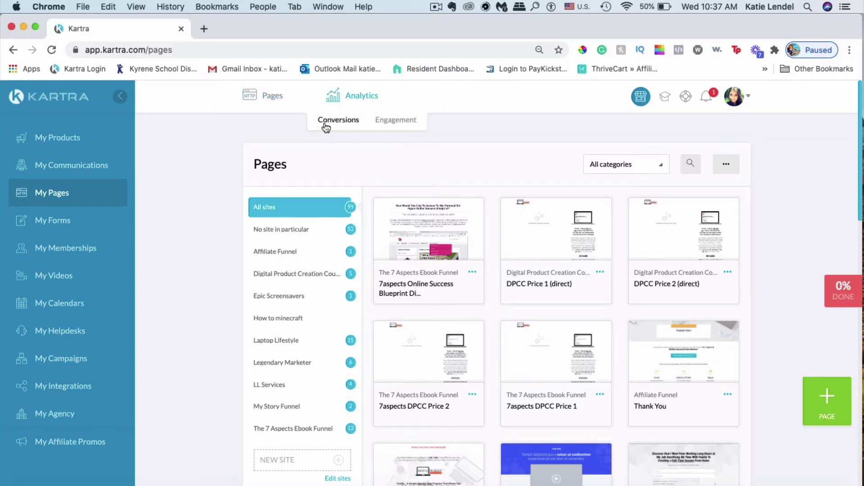
left_click(408, 121)
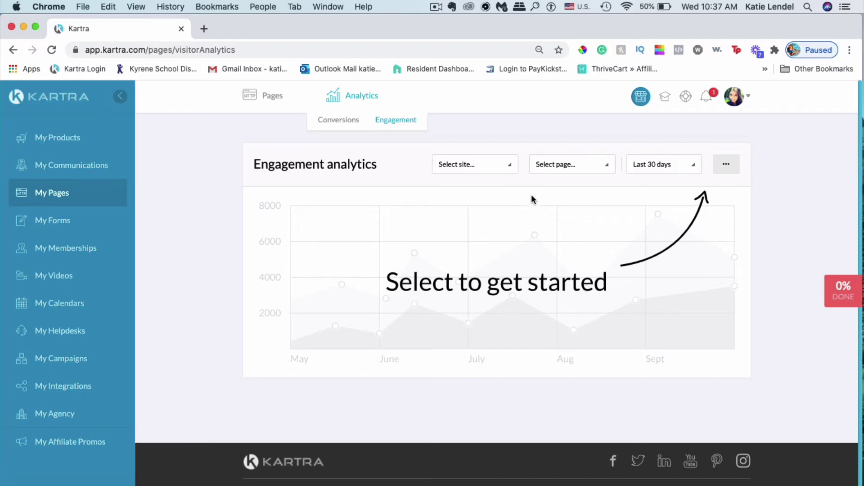
left_click(473, 162)
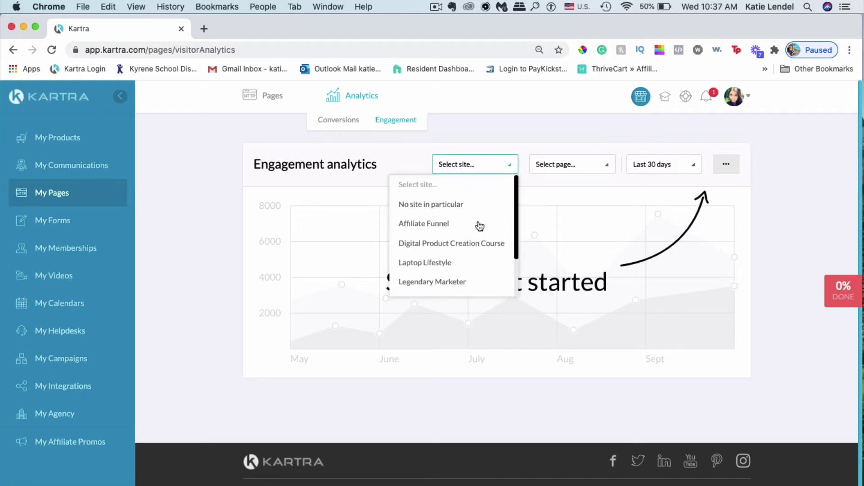
scroll(424, 216, "down", 3)
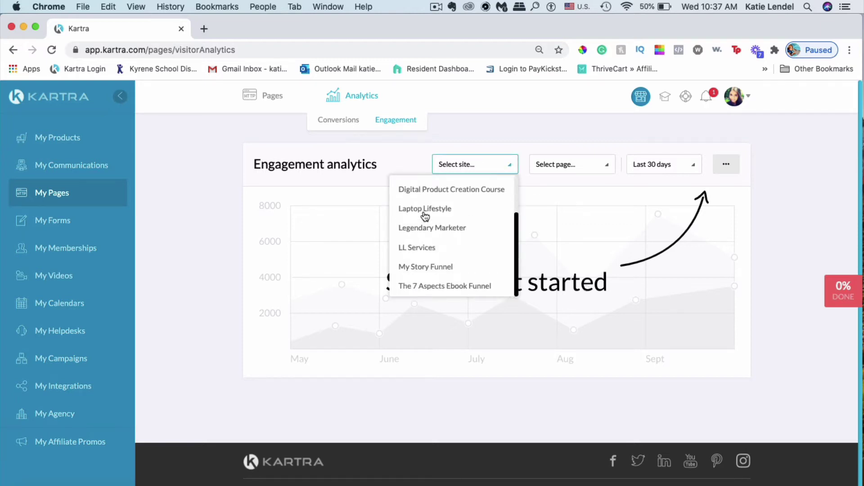
left_click(475, 288)
Show the engagement data for the 7aspects Ebook Optin Page
left_click(578, 165)
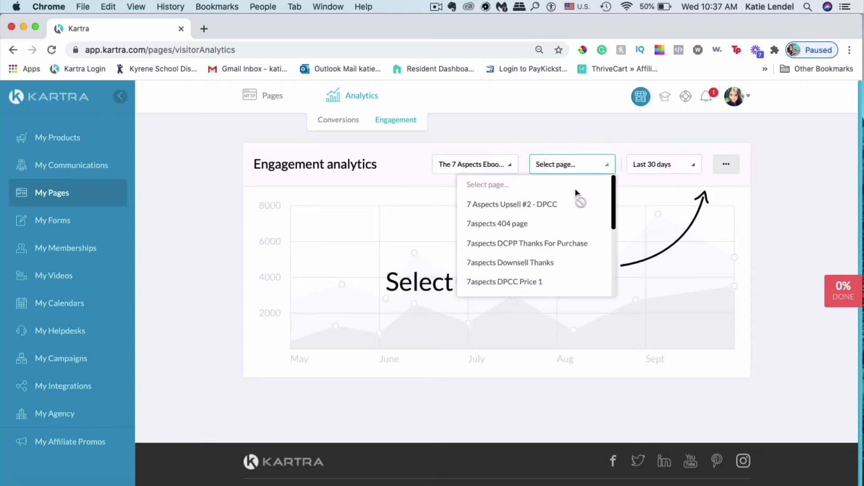
scroll(558, 226, "down", 3)
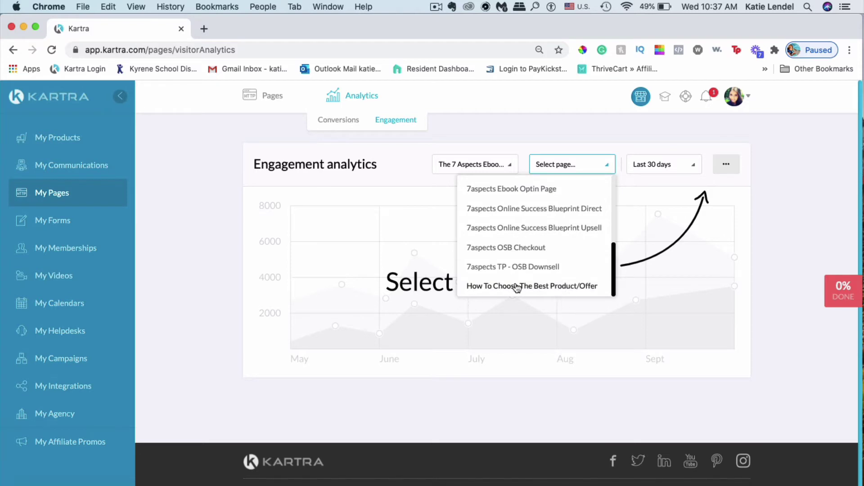
scroll(517, 226, "up", 1)
left_click(532, 219)
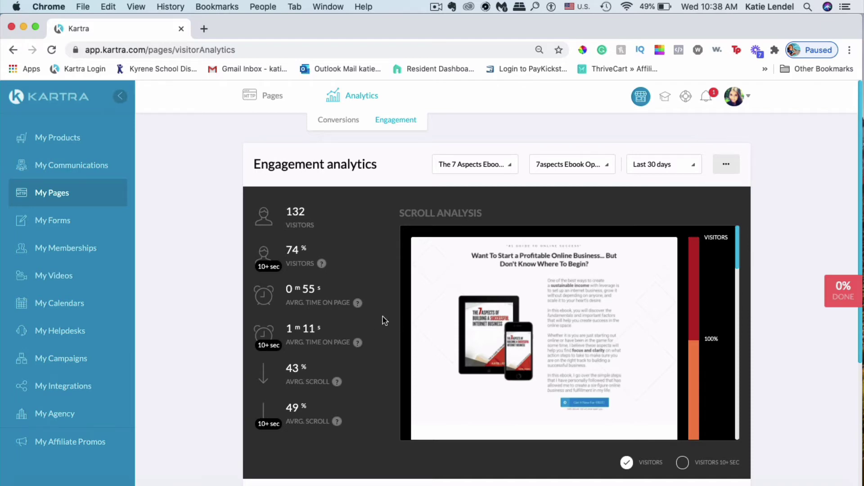
Examine the opt-in page's visitor, time-on-page and average scroll figures together with its scroll analysis
scroll(385, 320, "down", 1)
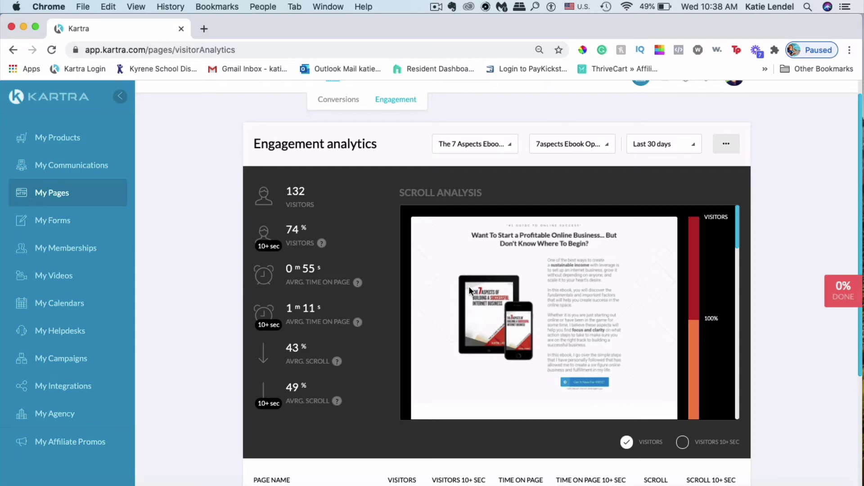
scroll(331, 260, "down", 3)
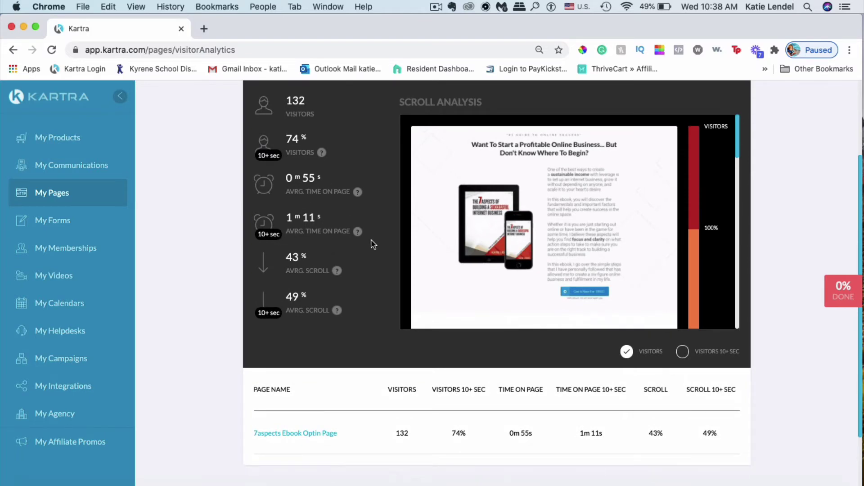
scroll(342, 256, "down", 1)
scroll(294, 261, "down", 1)
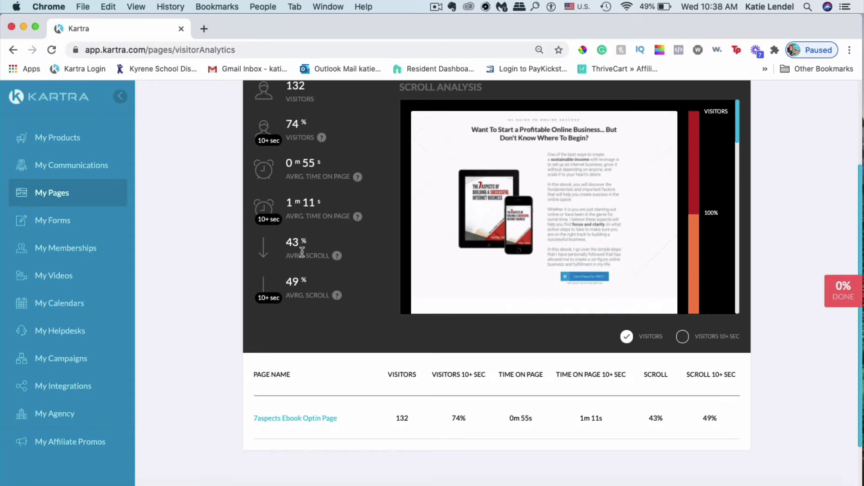
scroll(594, 228, "down", 3)
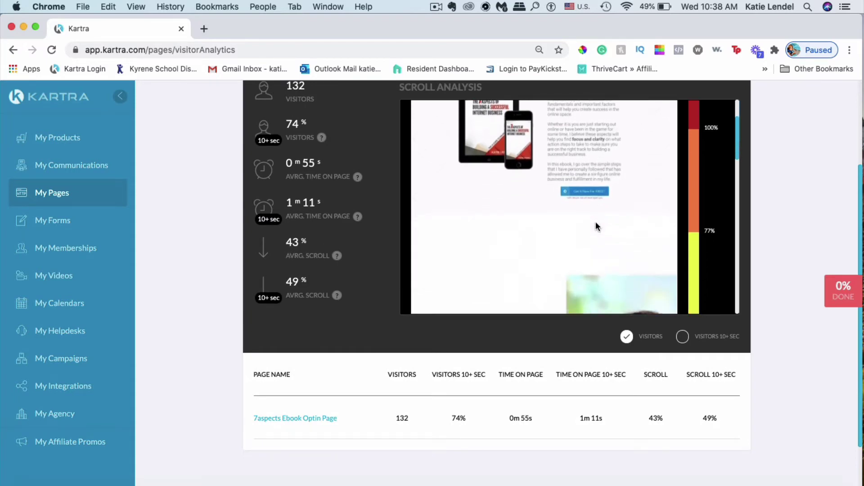
scroll(594, 227, "up", 2)
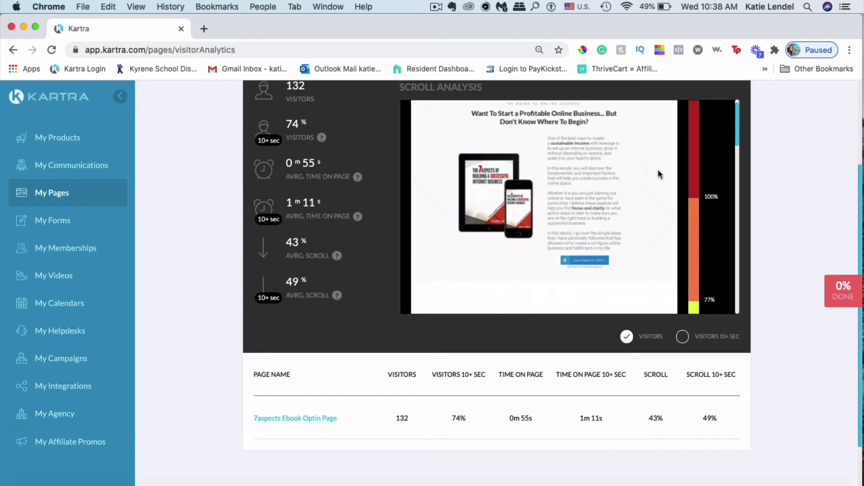
scroll(679, 249, "down", 1)
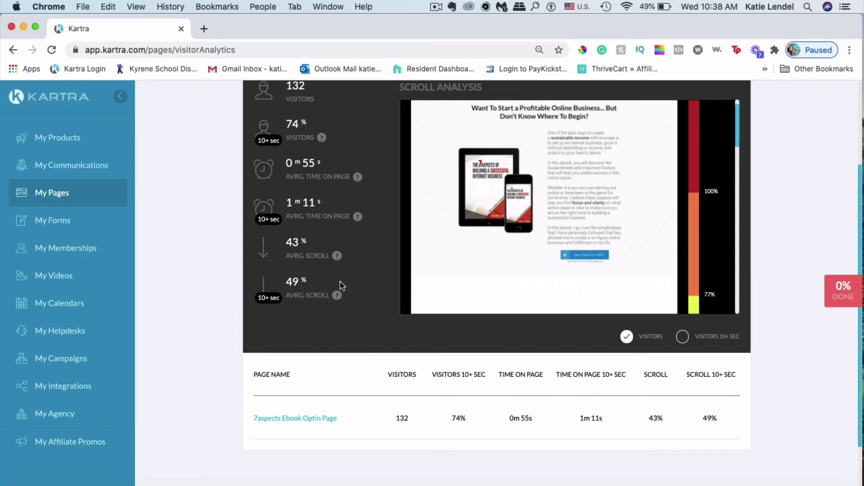
Switch the engagement report to the 7aspects Online Success Blueprint Upsell page and examine how far visitors scroll down it
scroll(623, 232, "up", 3)
left_click(573, 165)
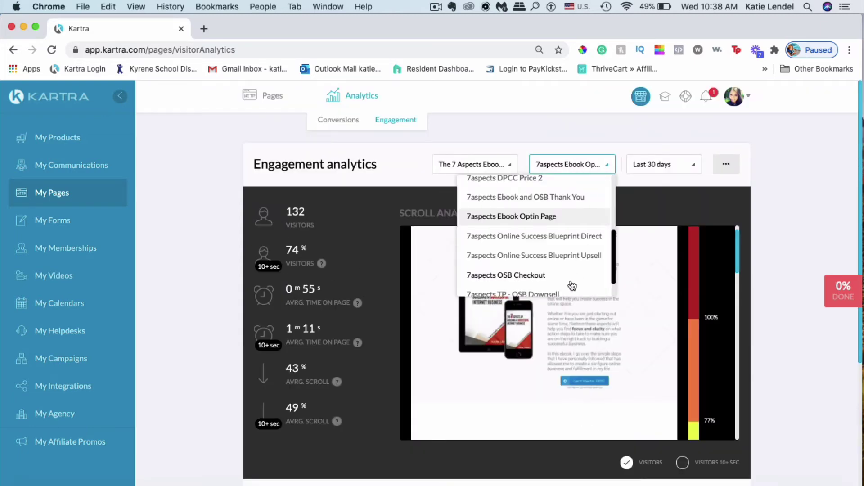
left_click(583, 255)
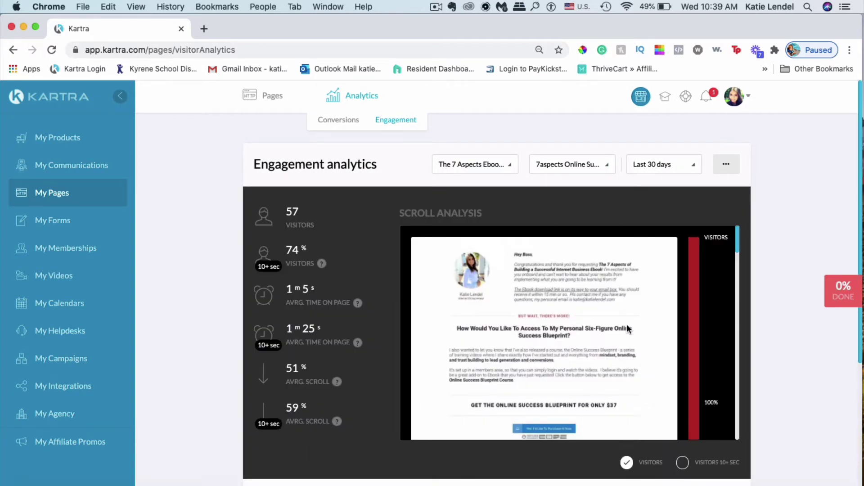
scroll(628, 330, "down", 3)
scroll(630, 322, "up", 3)
scroll(632, 315, "down", 4)
scroll(633, 315, "up", 4)
scroll(632, 315, "down", 9)
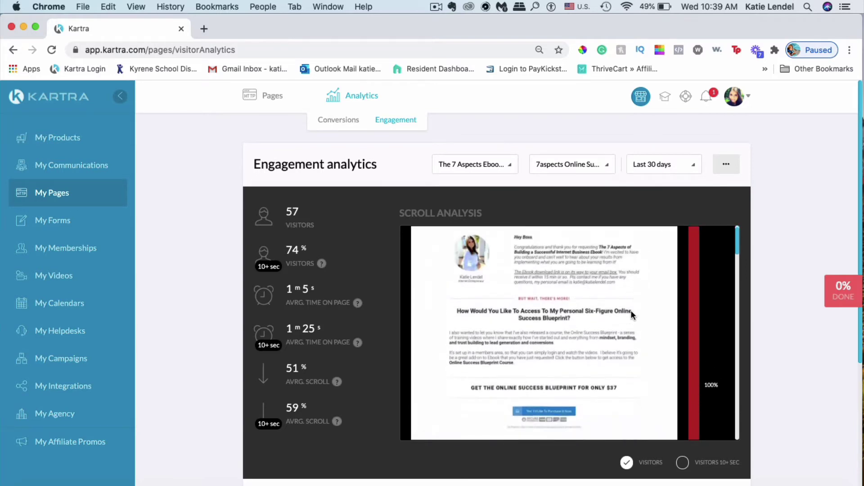
scroll(633, 315, "down", 8)
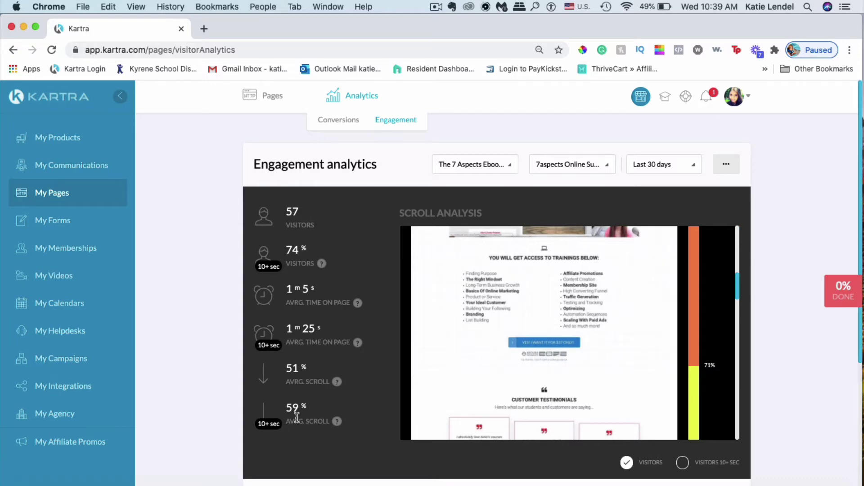
Switch the engagement report to the 7aspects OSB Checkout page and review its visitor, time and scroll figures
left_click(571, 165)
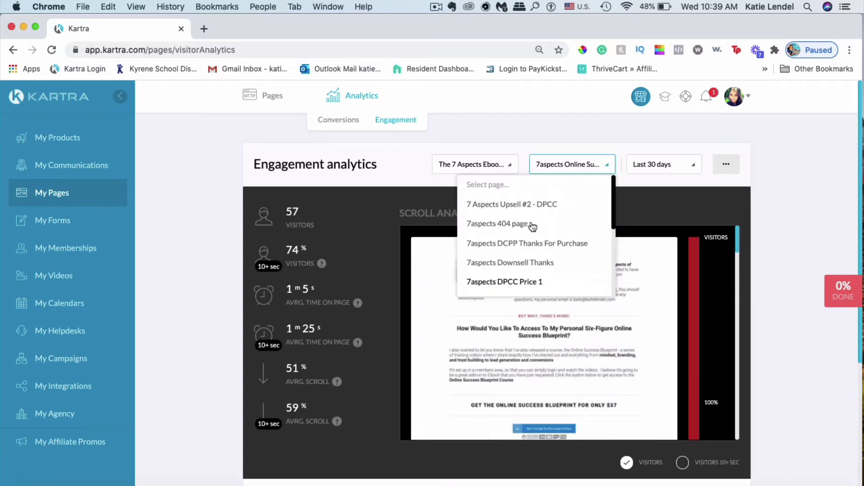
scroll(533, 226, "down", 5)
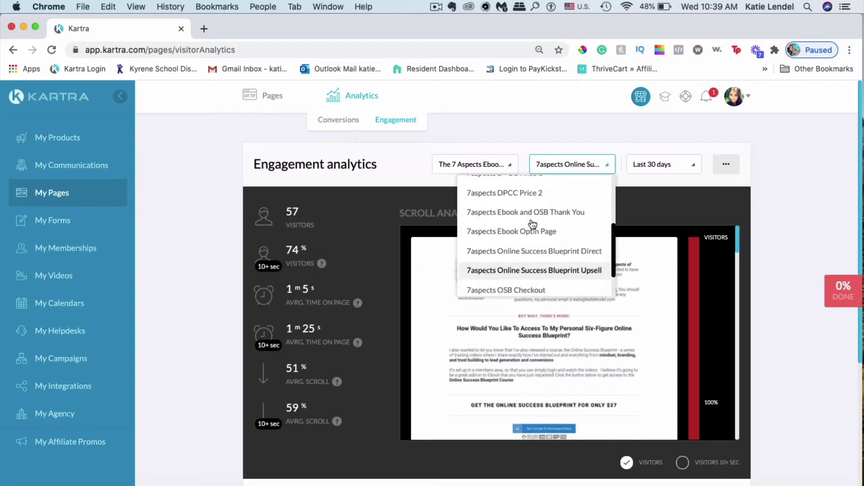
scroll(532, 225, "down", 2)
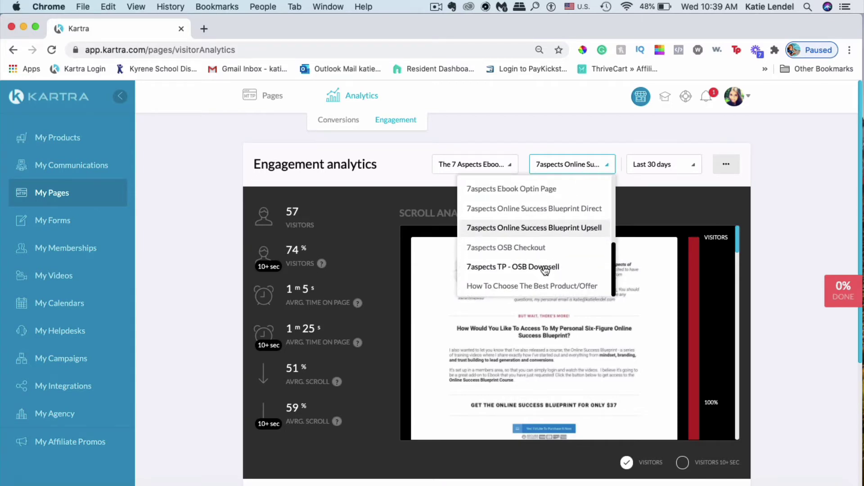
scroll(360, 247, "down", 1)
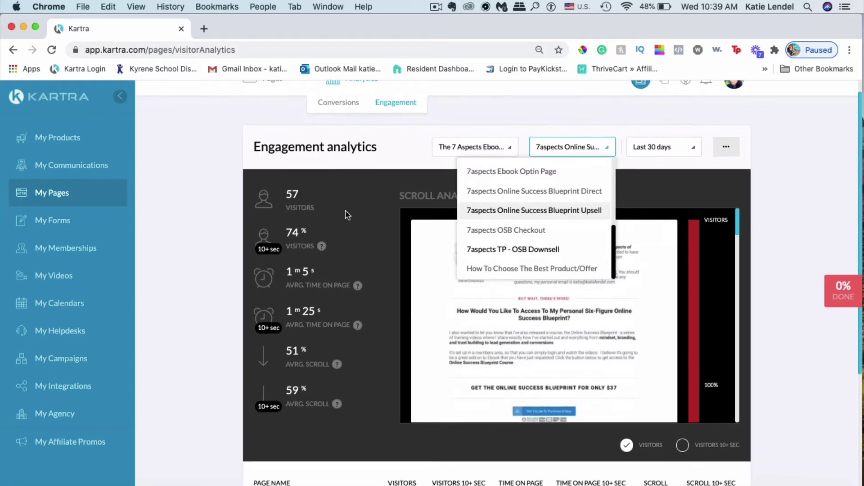
scroll(313, 237, "up", 1)
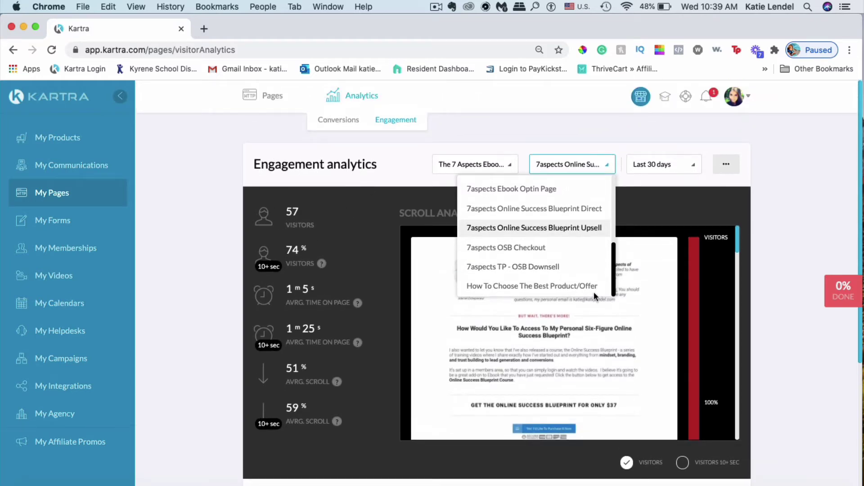
scroll(563, 283, "up", 2)
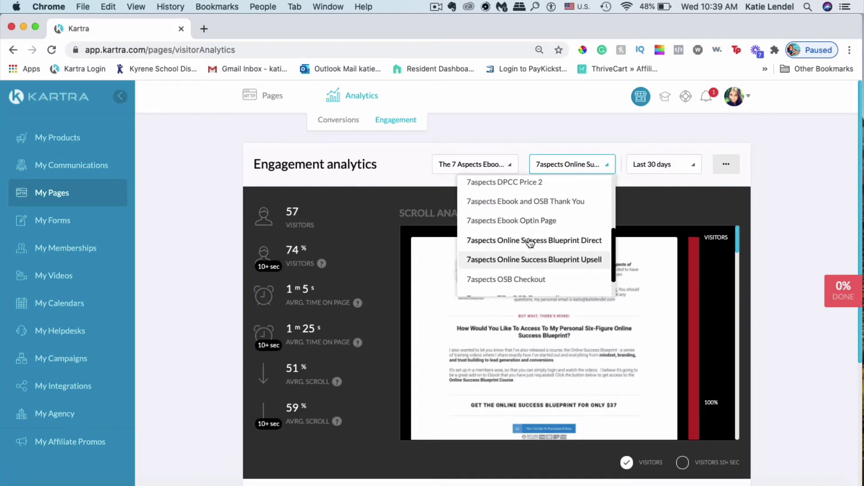
scroll(536, 237, "up", 3)
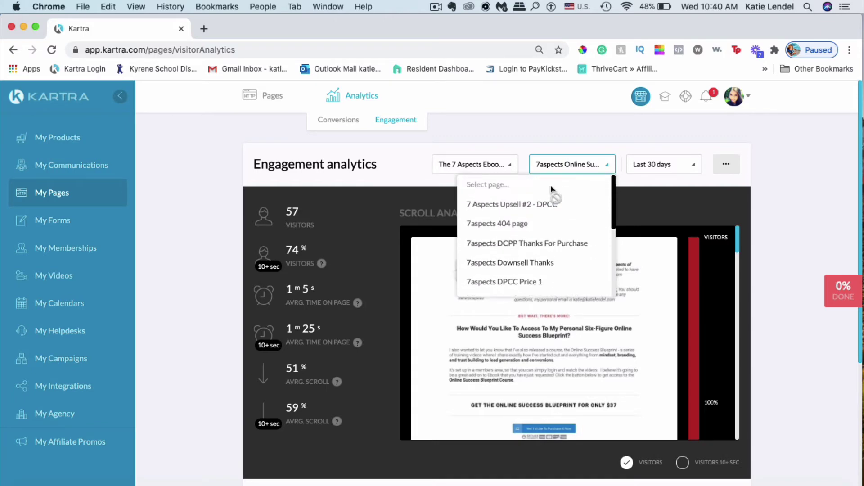
left_click(563, 261)
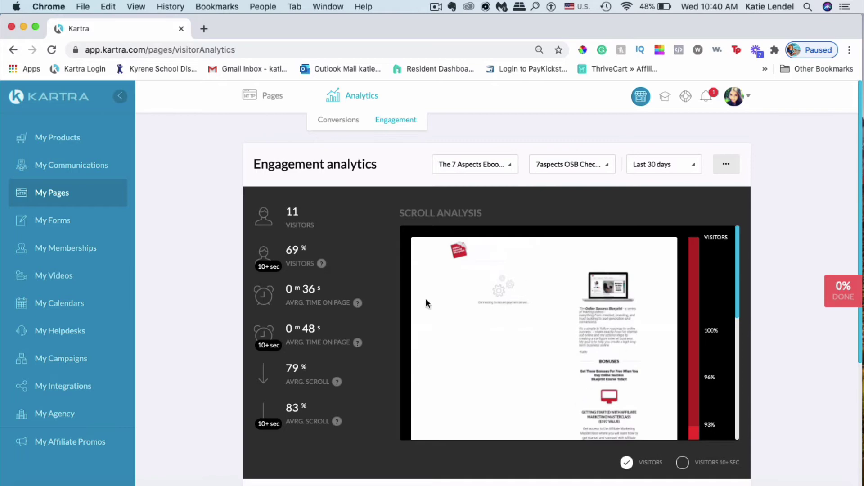
scroll(369, 363, "down", 5)
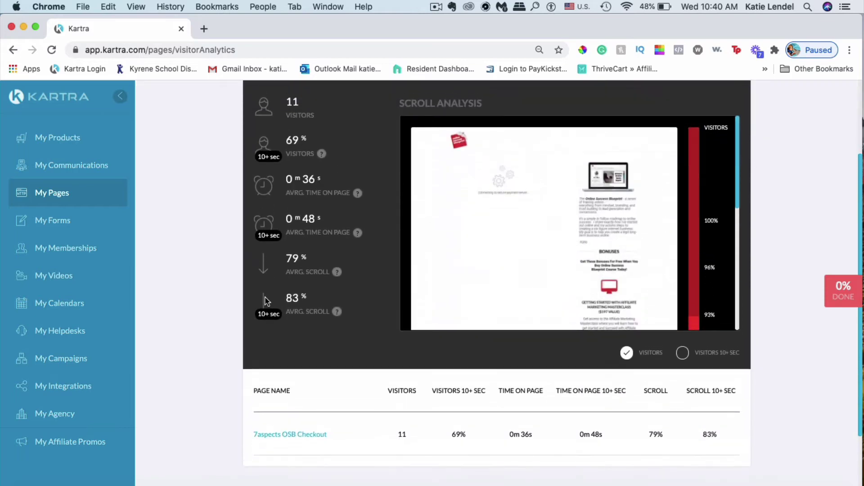
Open the Conversion analytics and examine each funnel page's visitors, goals, goals ratio and revenue
scroll(266, 301, "up", 5)
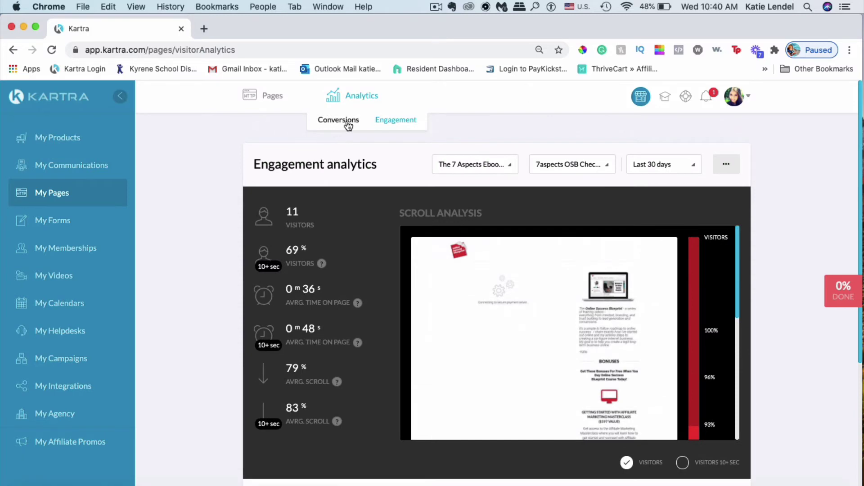
left_click(348, 126)
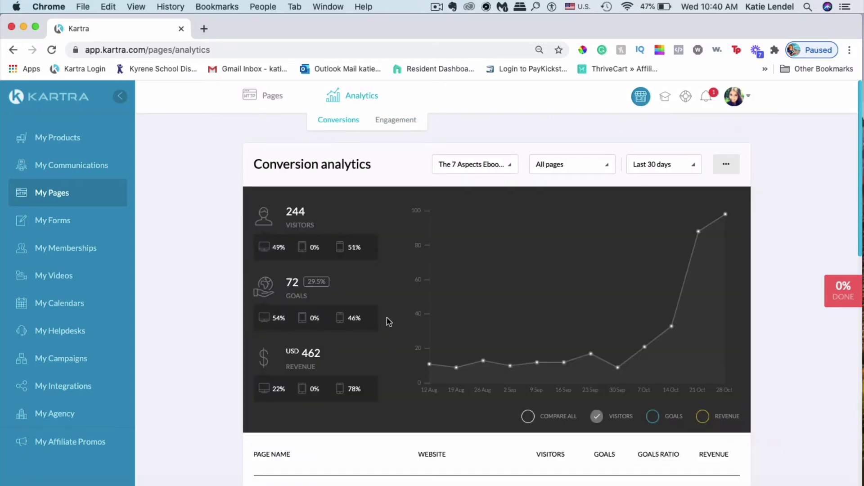
scroll(629, 285, "down", 3)
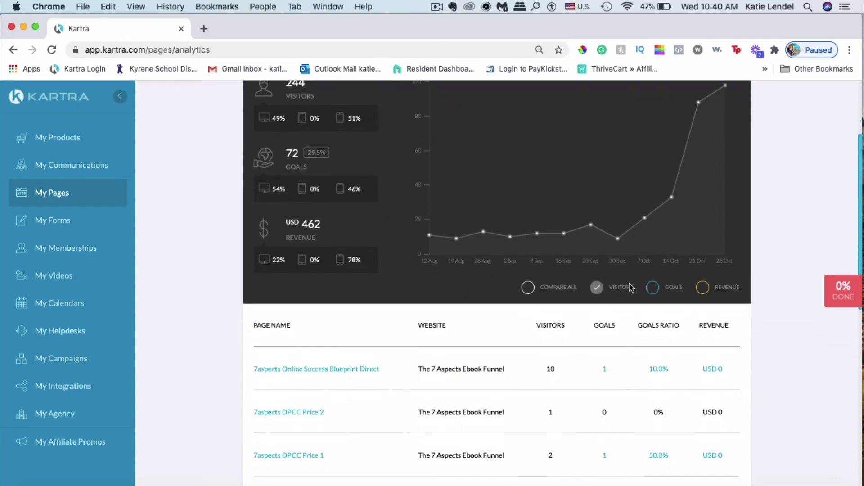
scroll(632, 288, "down", 6)
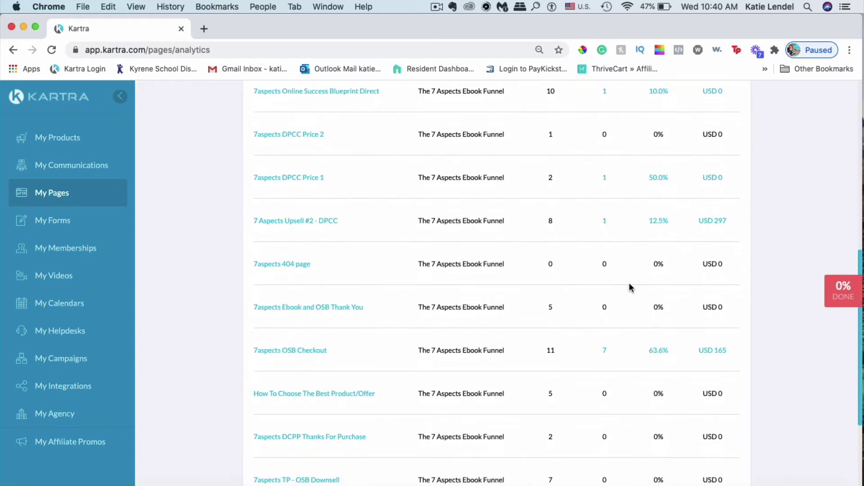
scroll(629, 287, "up", 2)
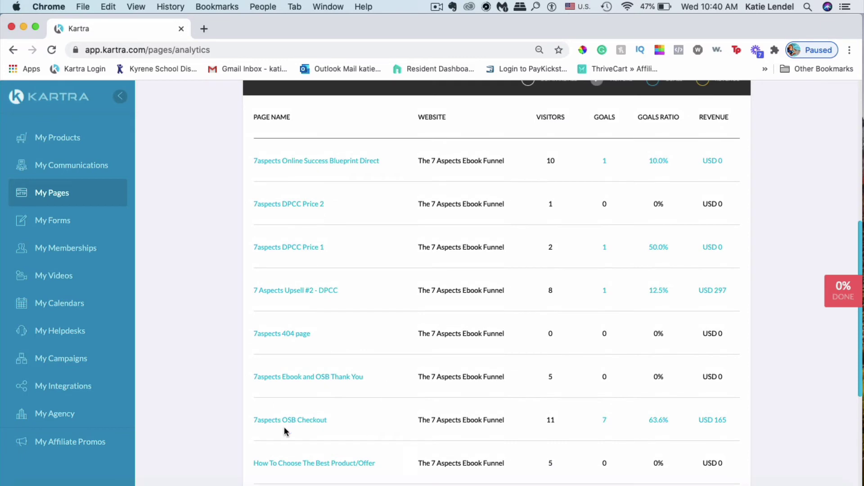
scroll(284, 430, "down", 6)
left_click(489, 346)
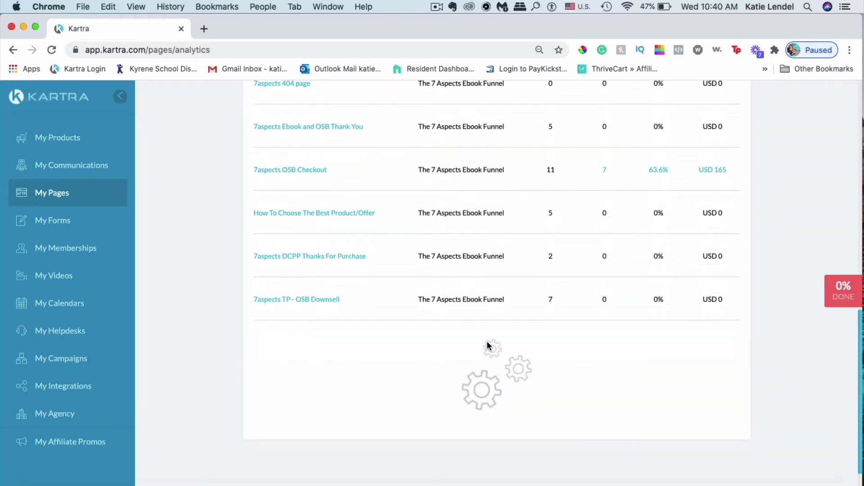
scroll(696, 283, "down", 2)
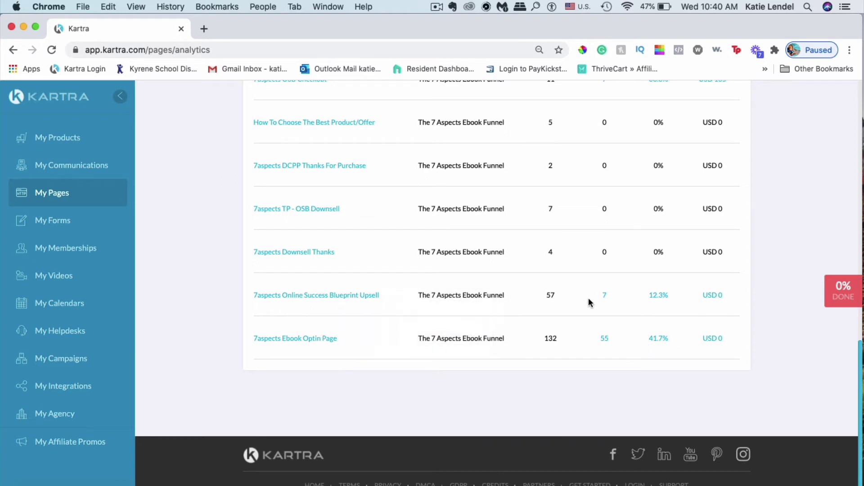
scroll(674, 299, "up", 4)
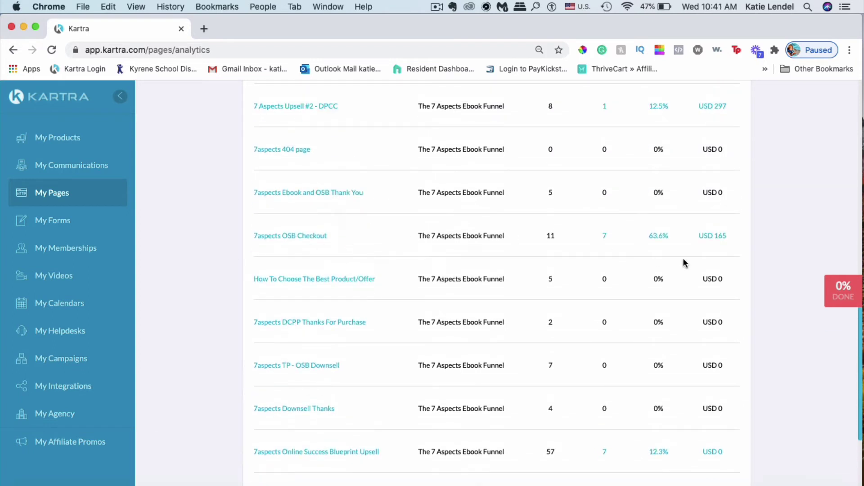
Examine the goals, goals ratio and revenue of the DPCC and checkout pages, previewing the 7 Aspects Upsell #2 - DPCC page
scroll(645, 236, "up", 2)
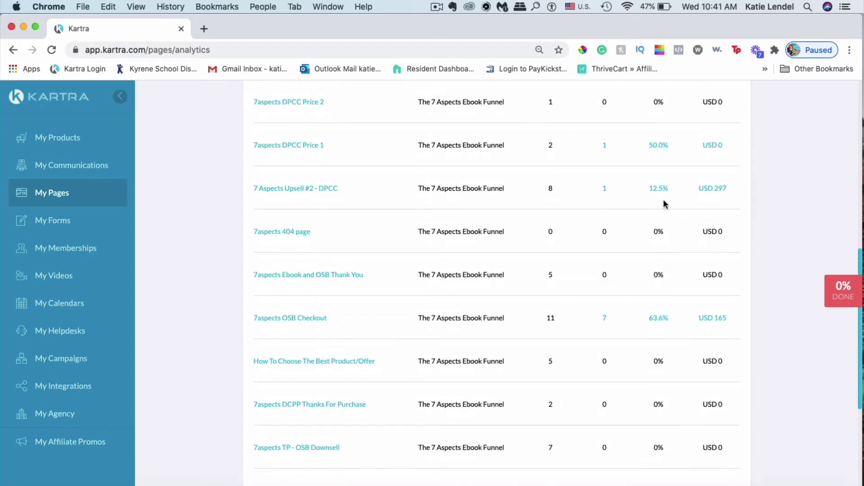
scroll(663, 203, "up", 1)
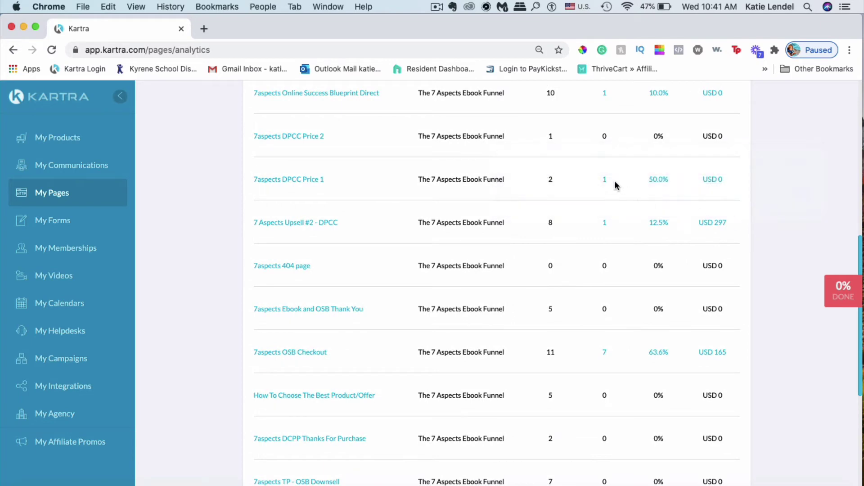
scroll(672, 180, "up", 2)
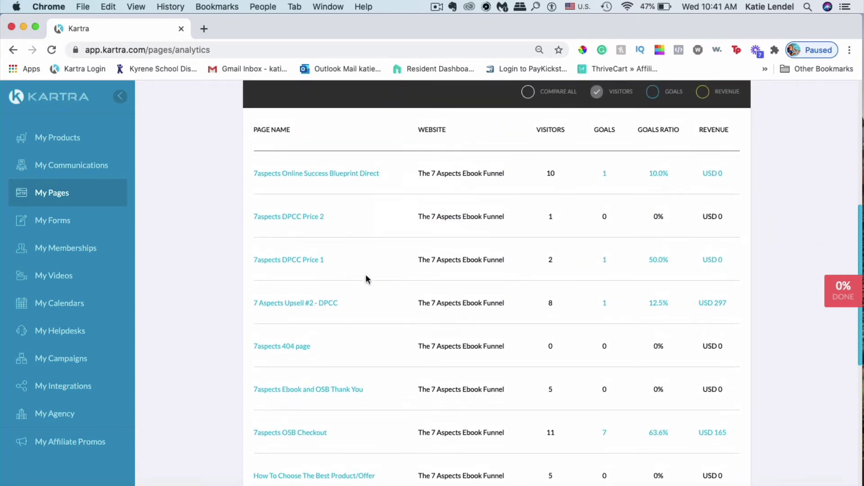
scroll(367, 283, "down", 2)
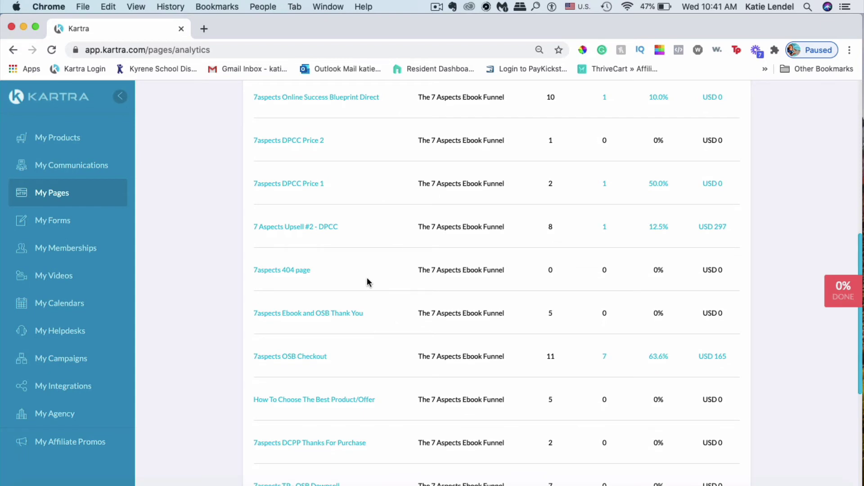
mouse_move(307, 221)
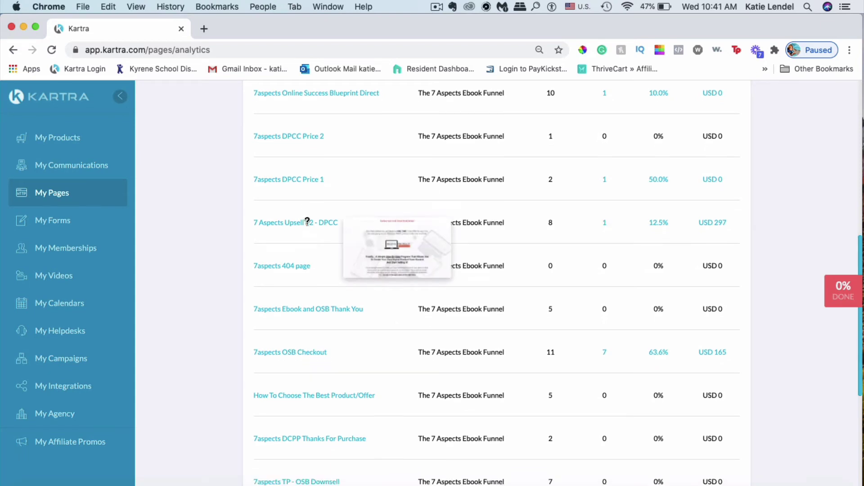
scroll(306, 222, "down", 5)
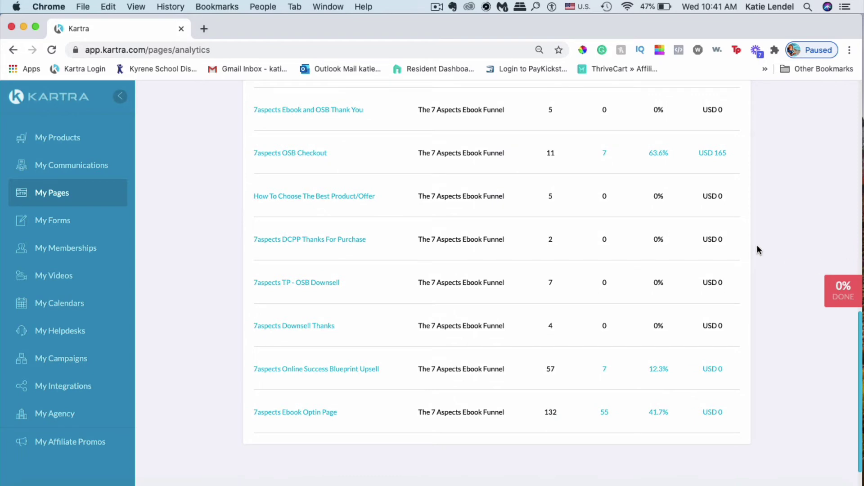
Compare the funnel's overall visitors, goals and revenue with the conversion figures of every page down to the 7aspects Ebook Optin Page
scroll(758, 247, "up", 10)
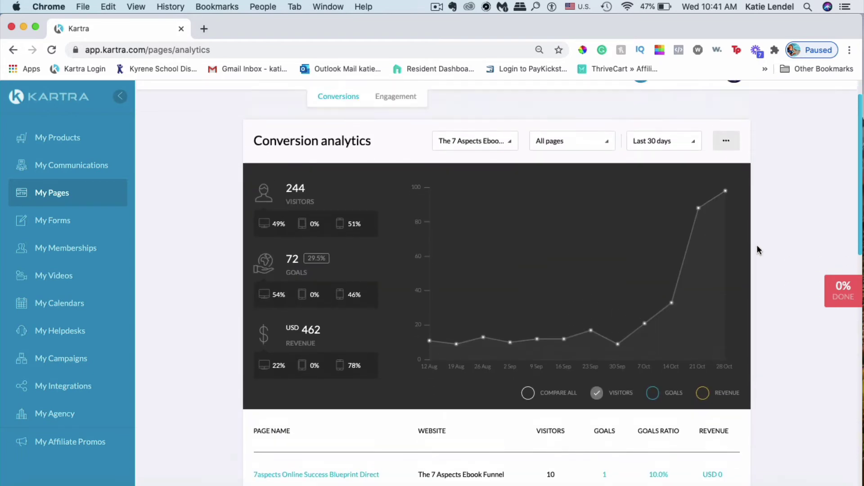
scroll(758, 250, "down", 2)
scroll(758, 250, "down", 10)
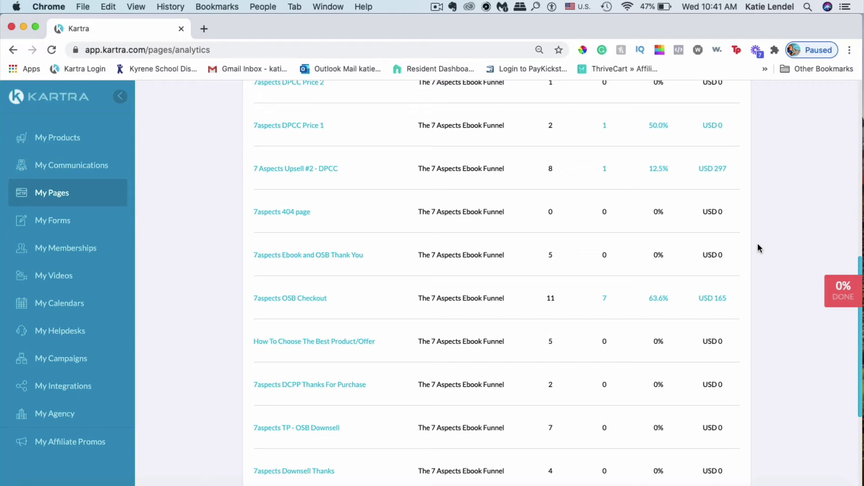
scroll(758, 247, "up", 5)
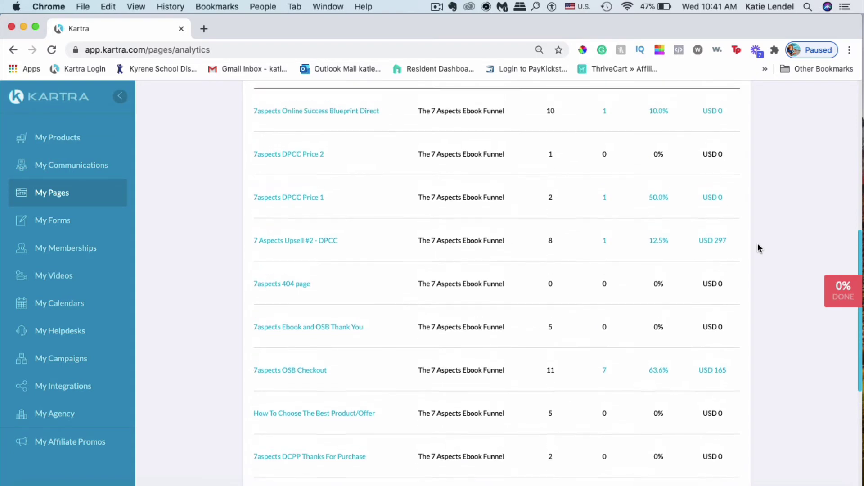
scroll(759, 248, "down", 3)
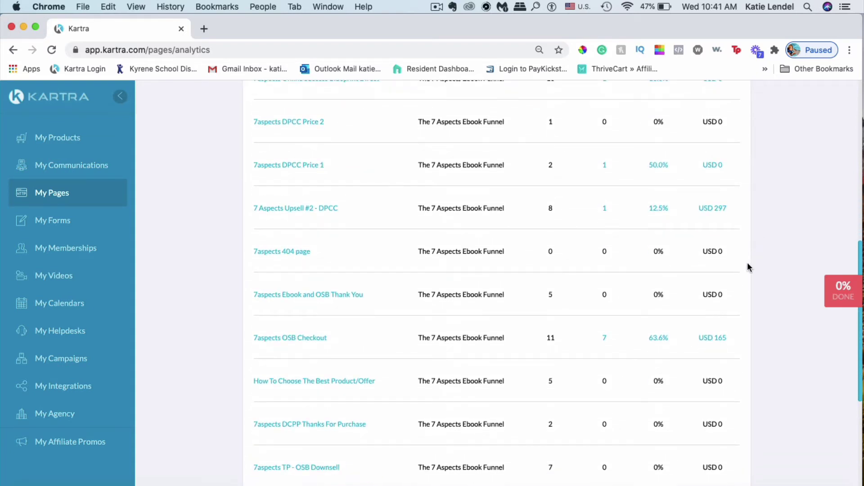
scroll(739, 279, "down", 3)
scroll(736, 281, "down", 2)
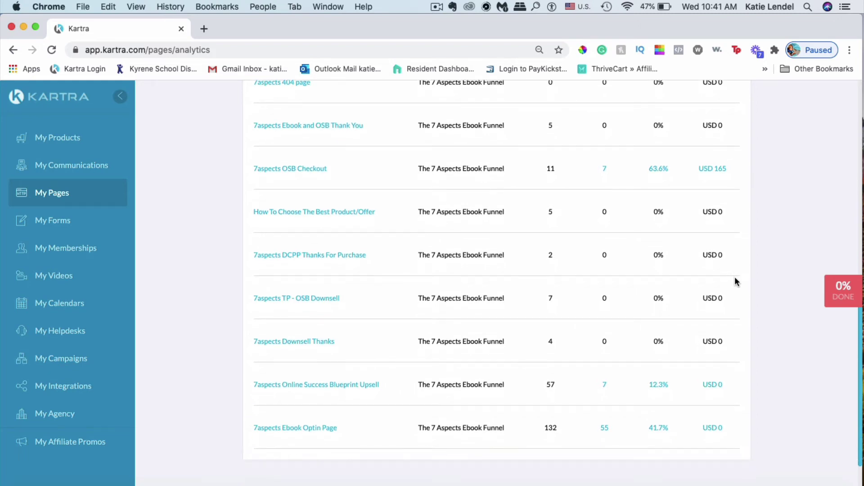
scroll(737, 281, "up", 2)
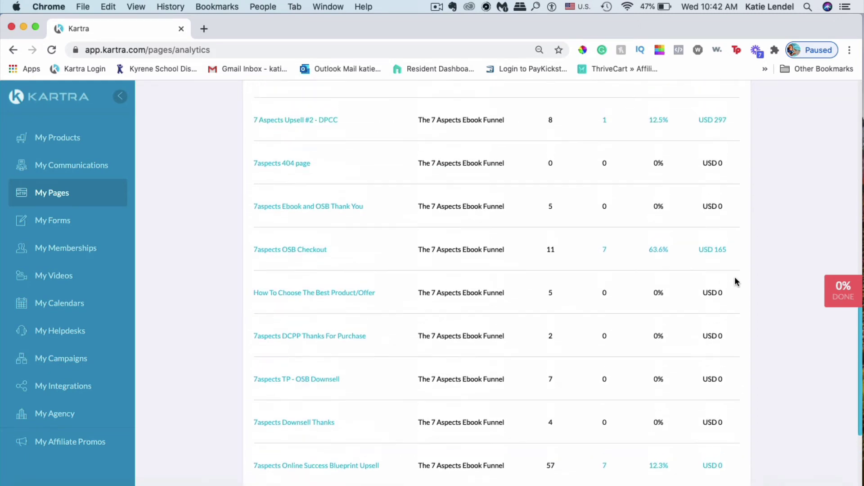
scroll(736, 282, "up", 1)
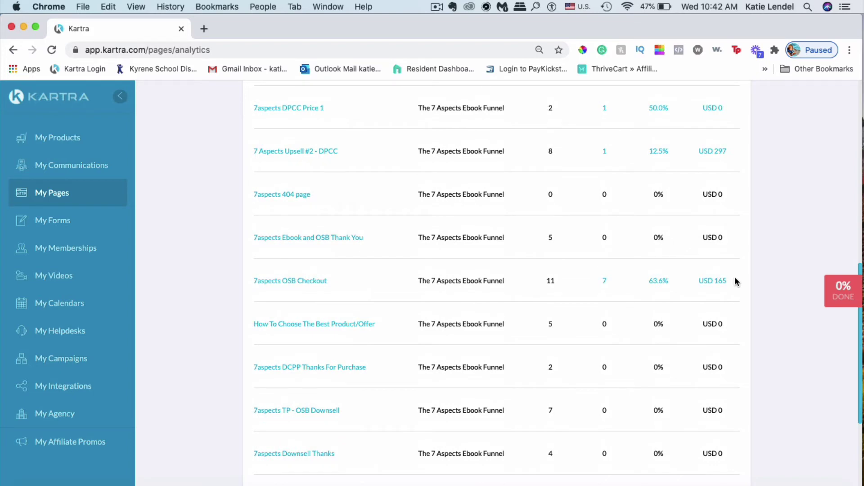
scroll(736, 281, "up", 2)
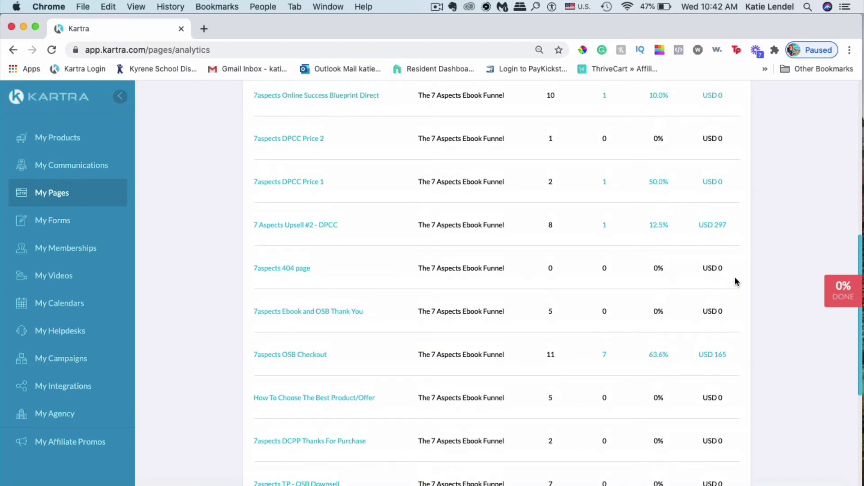
scroll(737, 281, "down", 8)
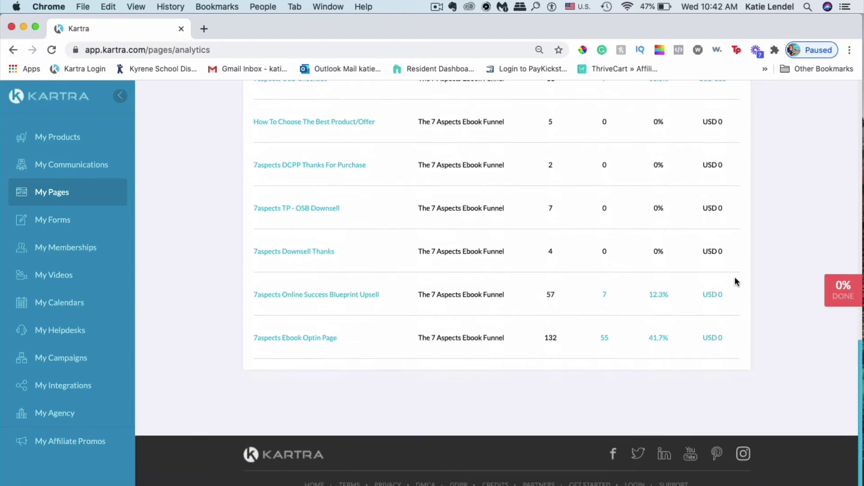
scroll(674, 313, "up", 1)
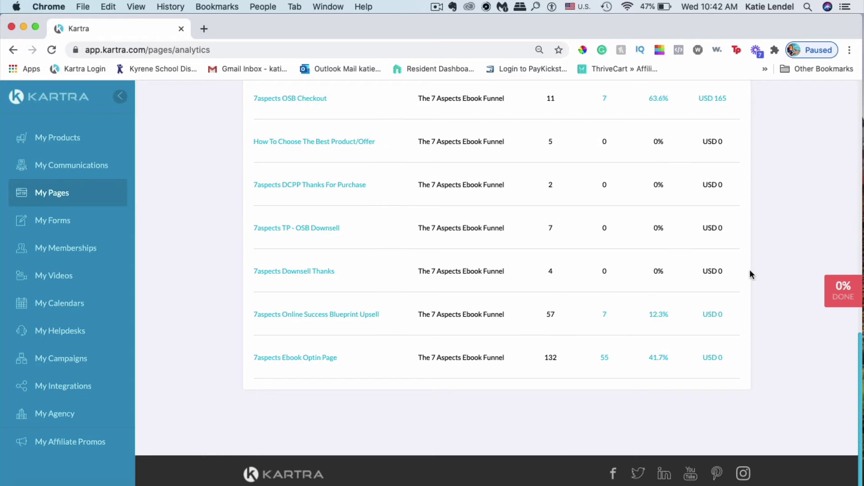
scroll(750, 274, "up", 10)
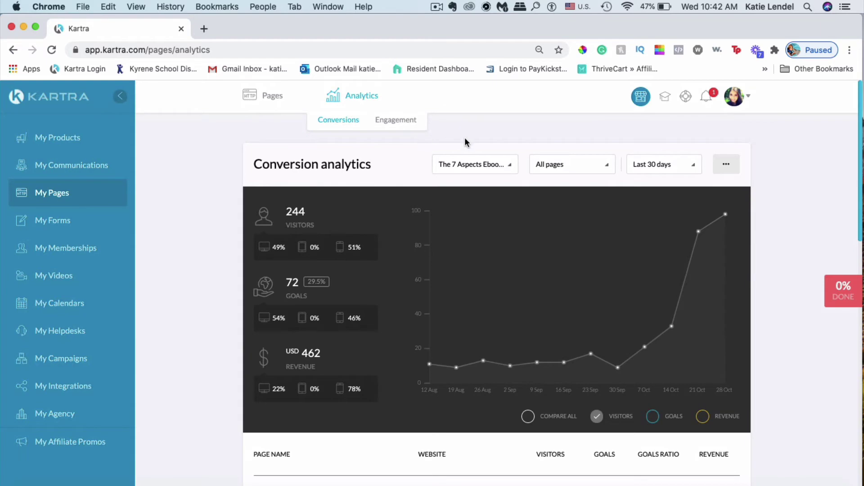
Review the conversion summary again along with the rows from 7aspects Online Success Blueprint Direct through 7aspects OSB Checkout
scroll(466, 204, "down", 8)
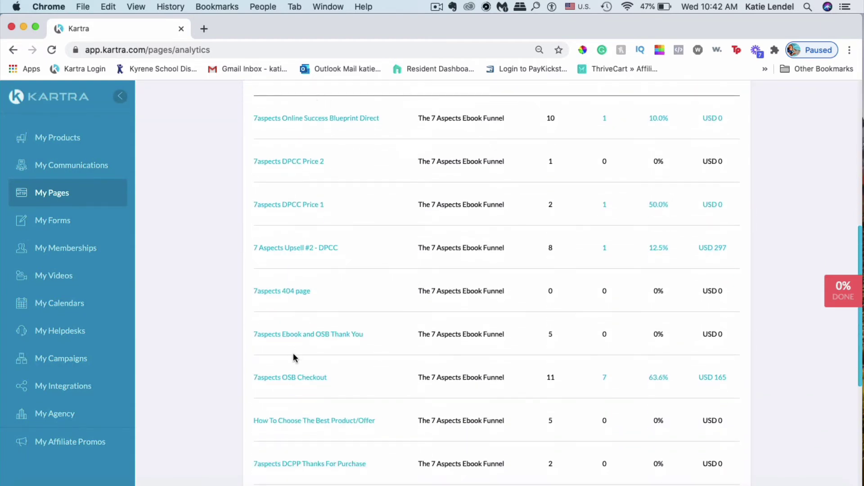
scroll(293, 353, "down", 1)
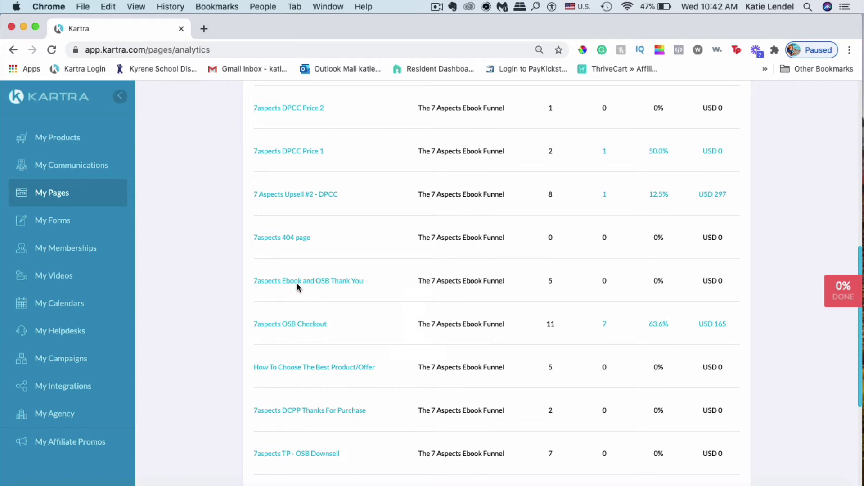
scroll(328, 230, "up", 2)
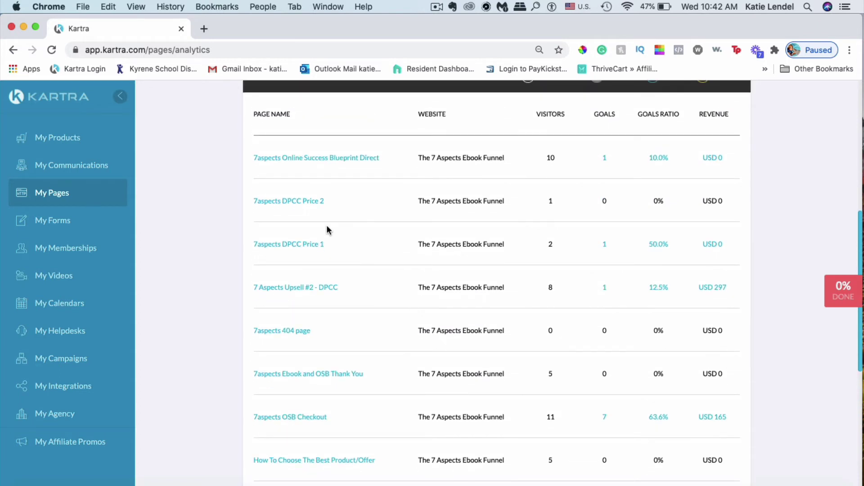
scroll(328, 230, "up", 1)
scroll(328, 230, "down", 1)
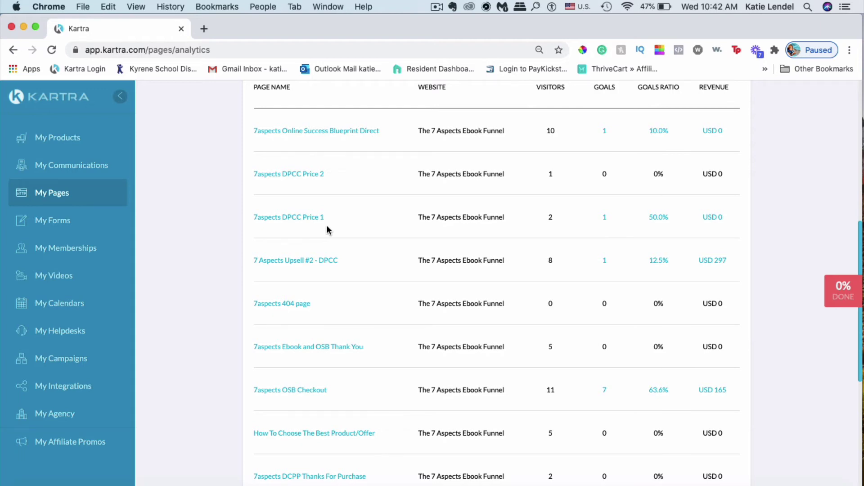
scroll(374, 238, "up", 1)
scroll(383, 213, "down", 1)
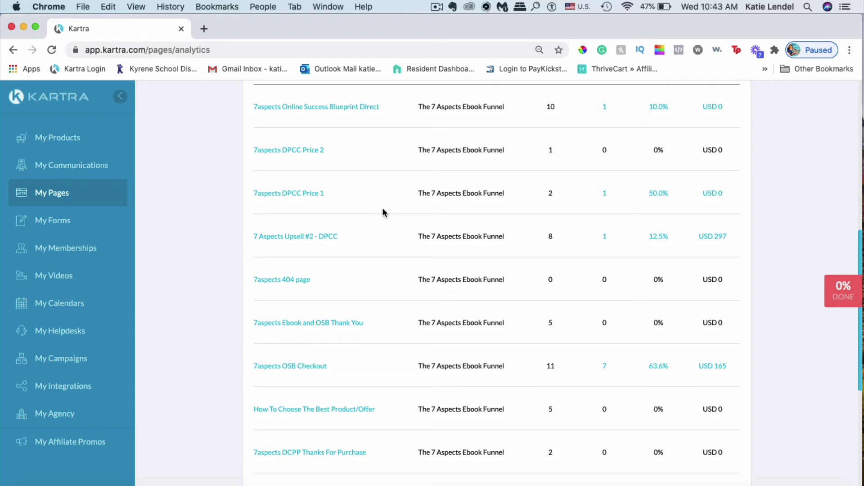
scroll(383, 212, "up", 8)
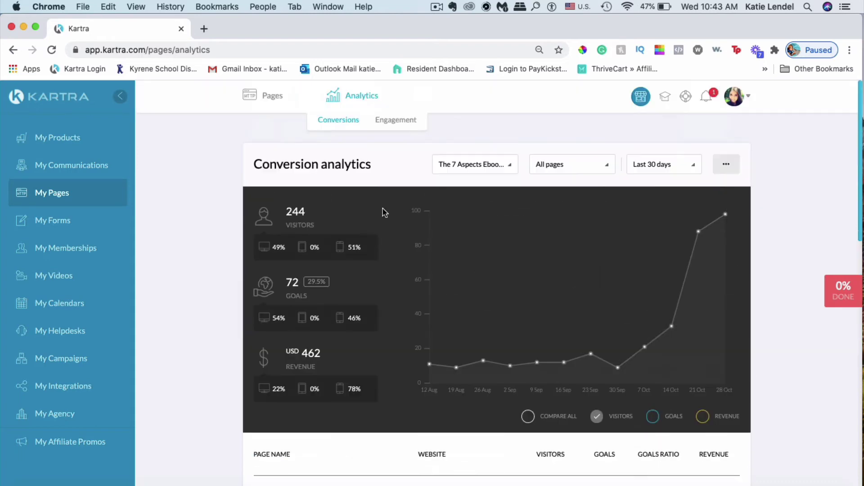
scroll(435, 220, "down", 3)
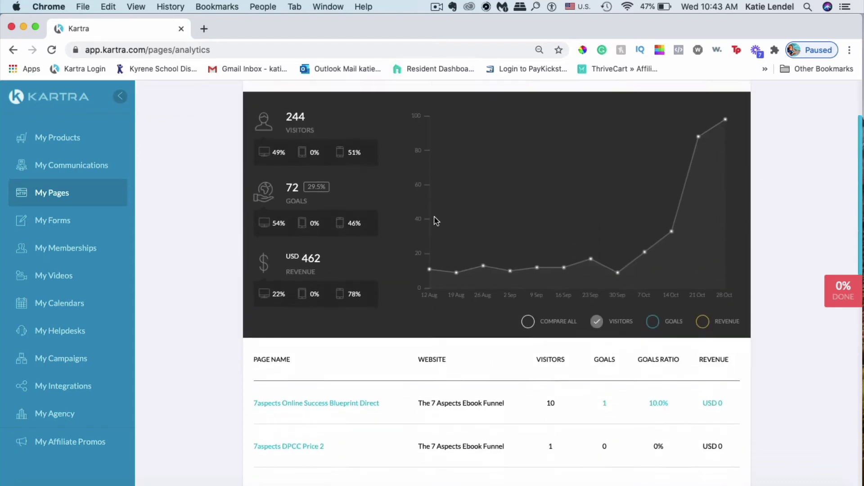
scroll(436, 219, "down", 1)
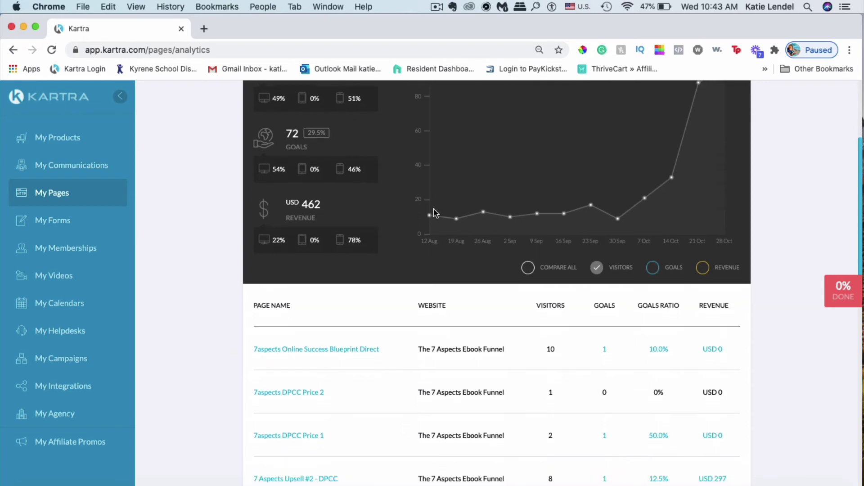
scroll(436, 217, "down", 2)
scroll(435, 210, "down", 4)
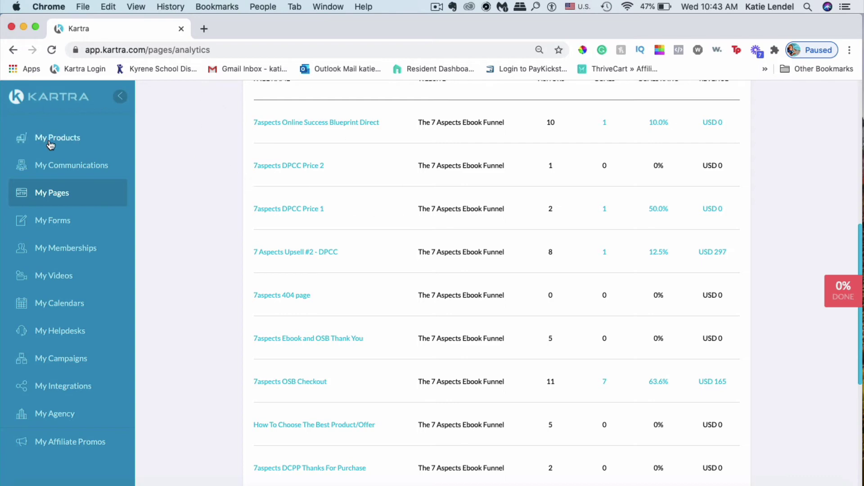
In My Products tracking, start a new tracking link named "YouTube 7 Aspects Ebook" in the 7 Aspects category
left_click(72, 141)
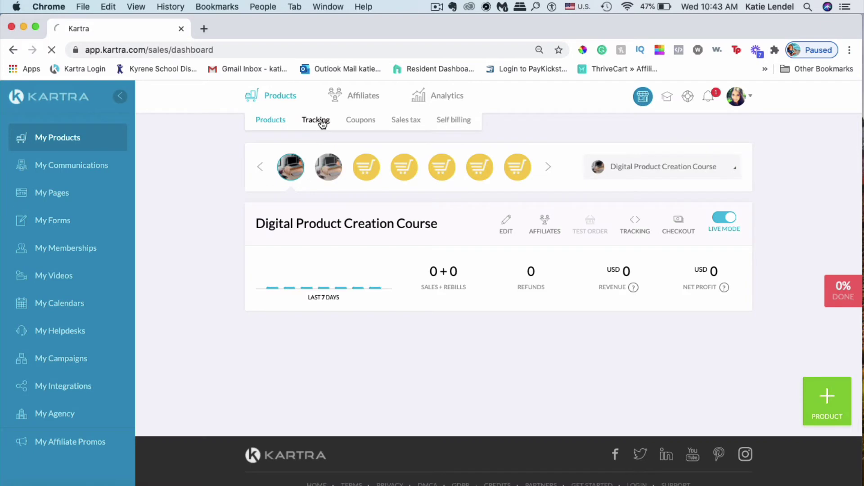
left_click(322, 125)
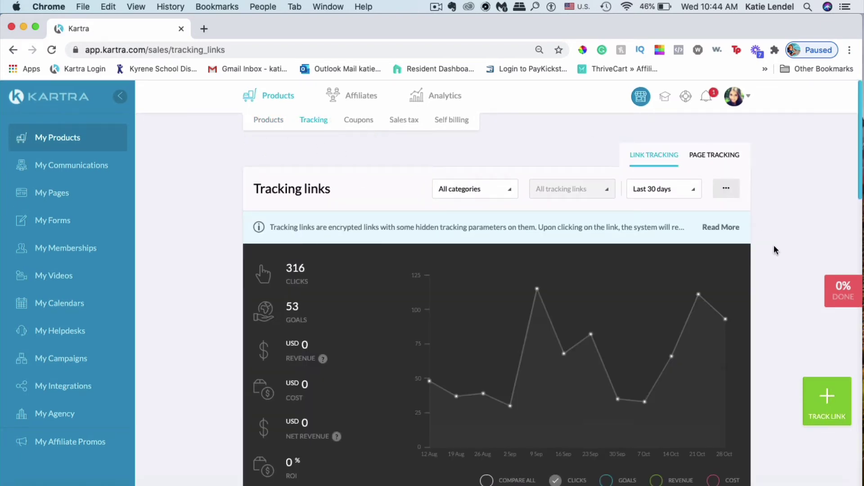
left_click(827, 405)
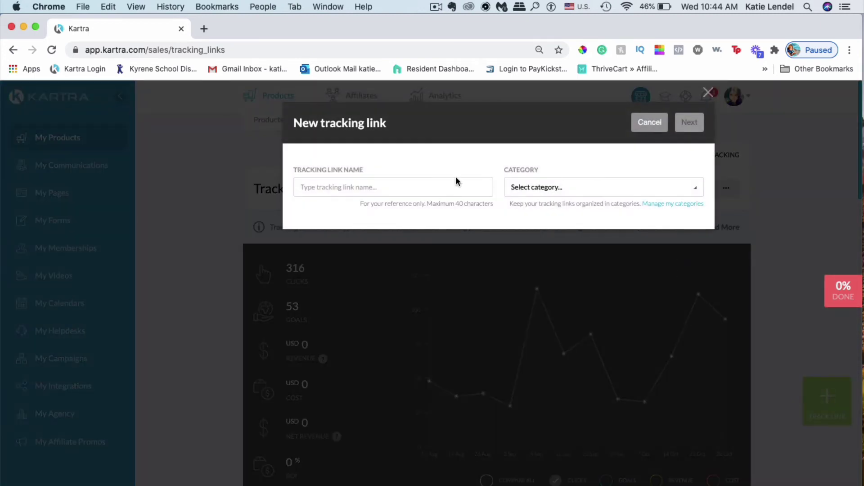
left_click(422, 180)
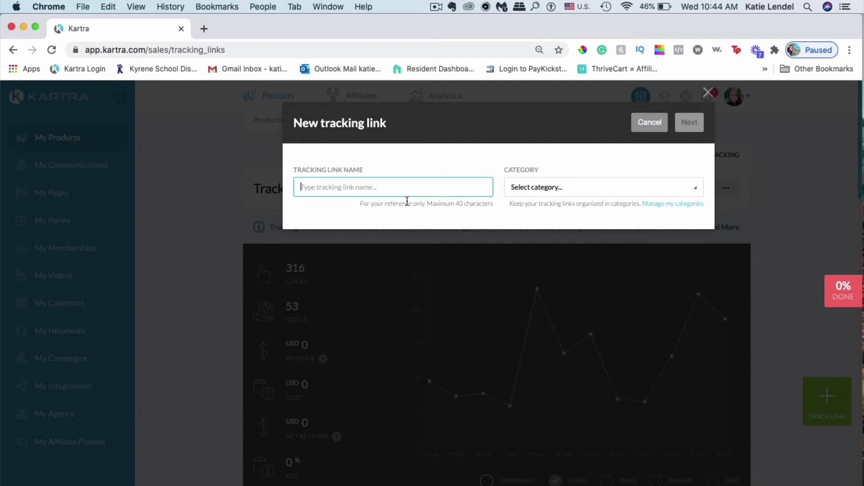
type("YouTub")
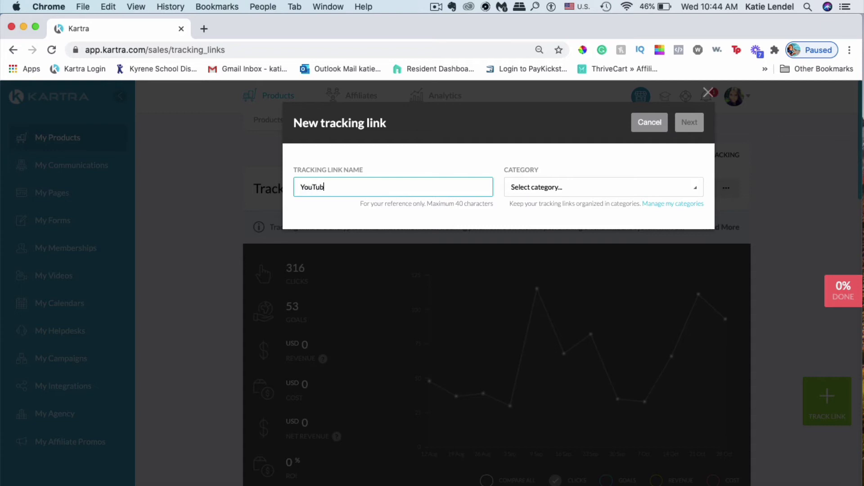
type("e 7 Aspects Ebook")
left_click(574, 193)
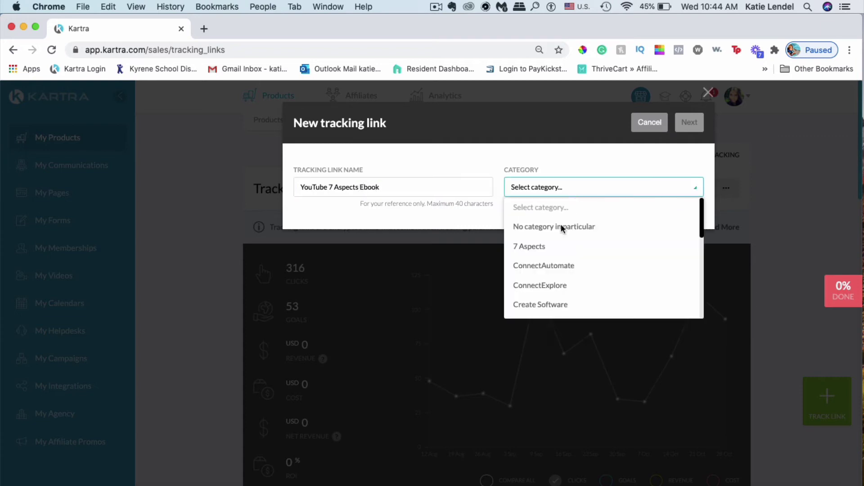
left_click(544, 247)
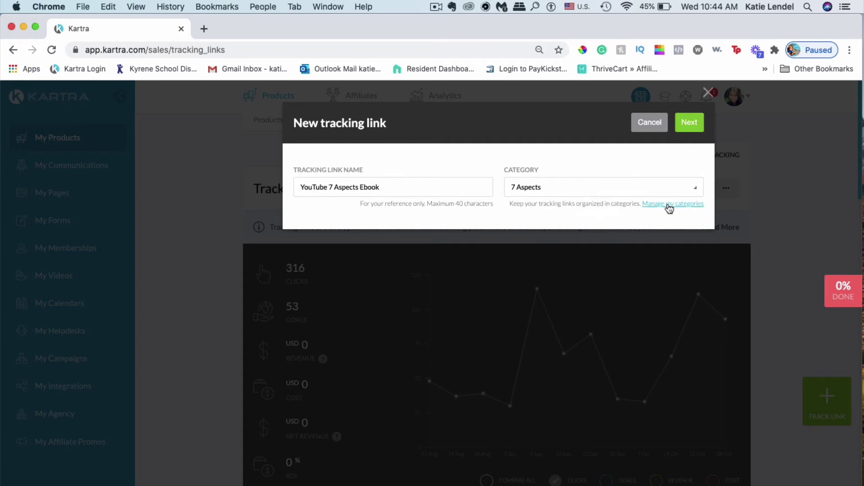
Set the tracking link's destination to the 7aspects Ebook Optin Page of The 7 Aspects Ebook Funnel site for everybody
left_click(696, 129)
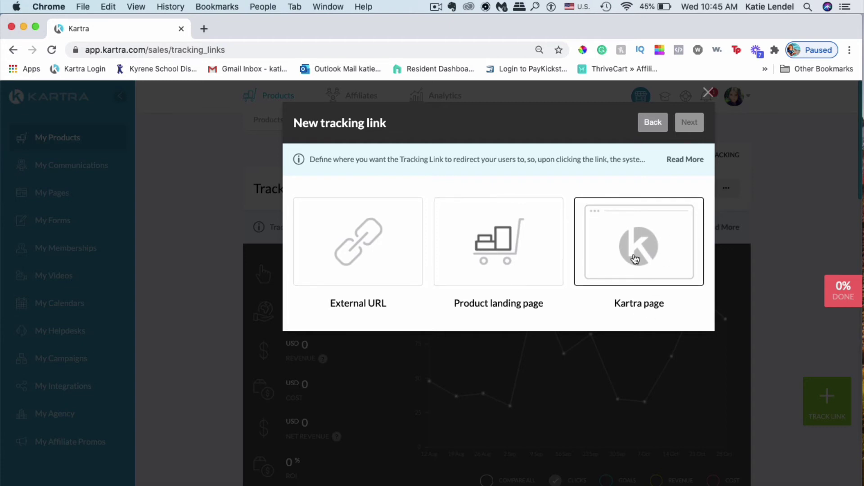
left_click(654, 258)
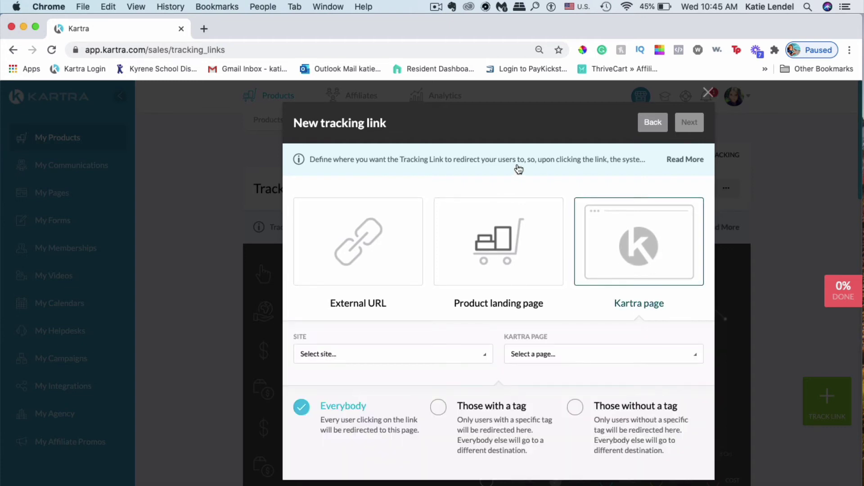
left_click(410, 355)
scroll(369, 293, "down", 3)
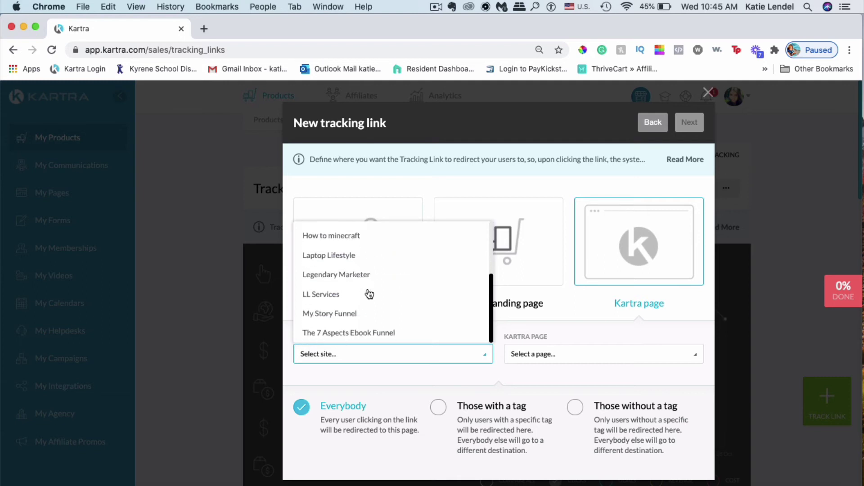
left_click(353, 333)
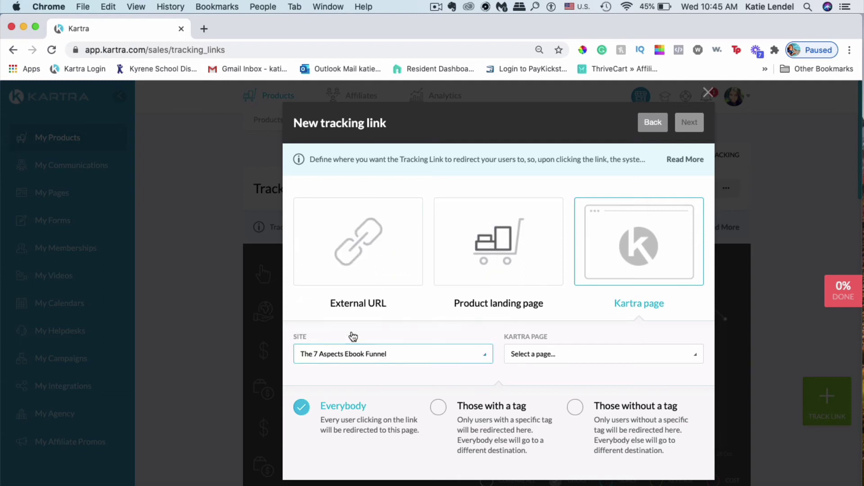
left_click(573, 353)
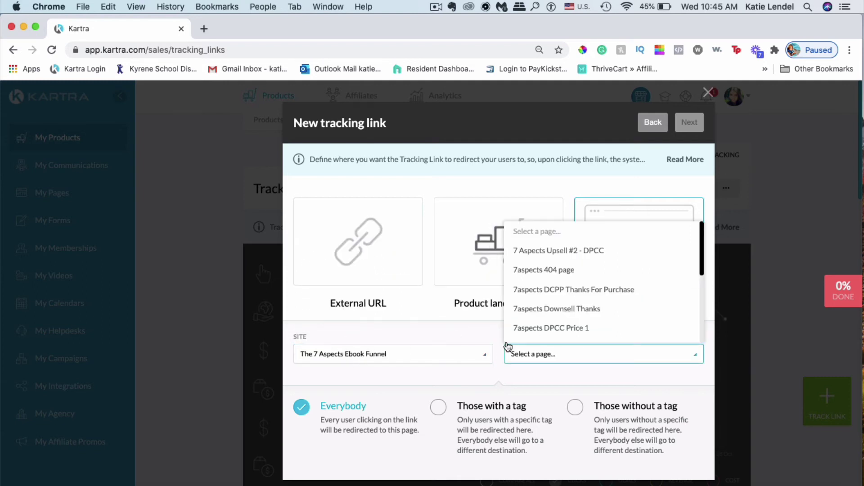
scroll(595, 309, "down", 5)
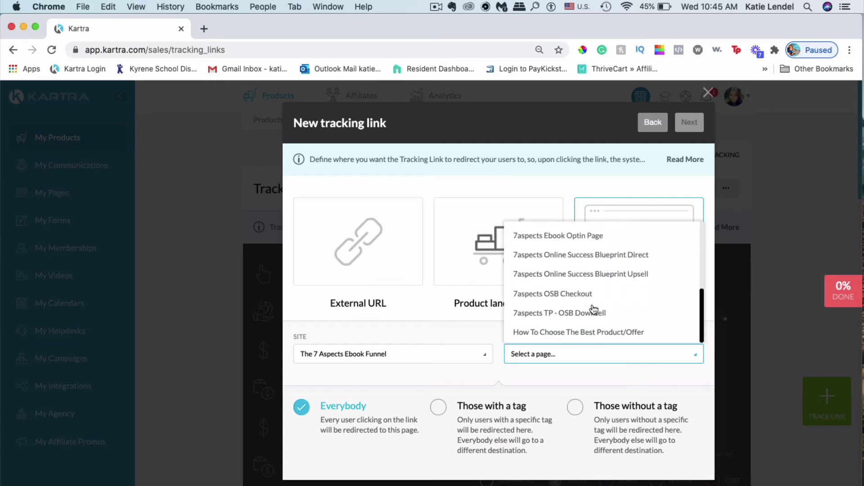
scroll(621, 309, "up", 2)
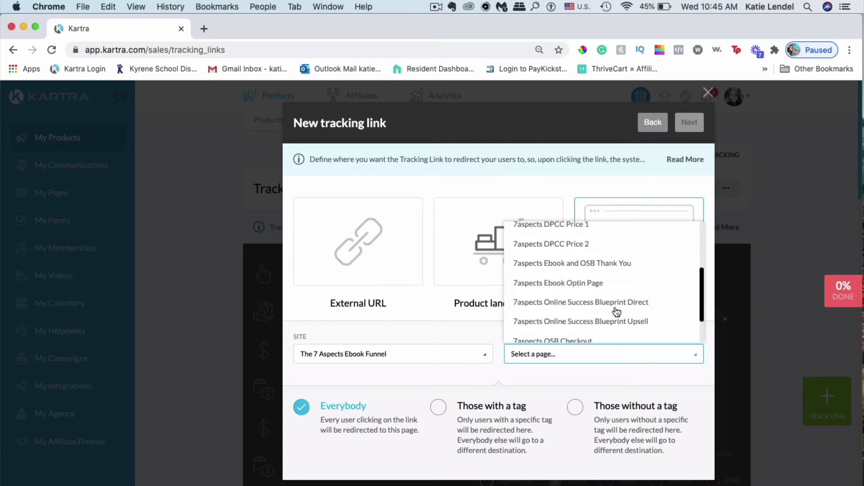
left_click(603, 283)
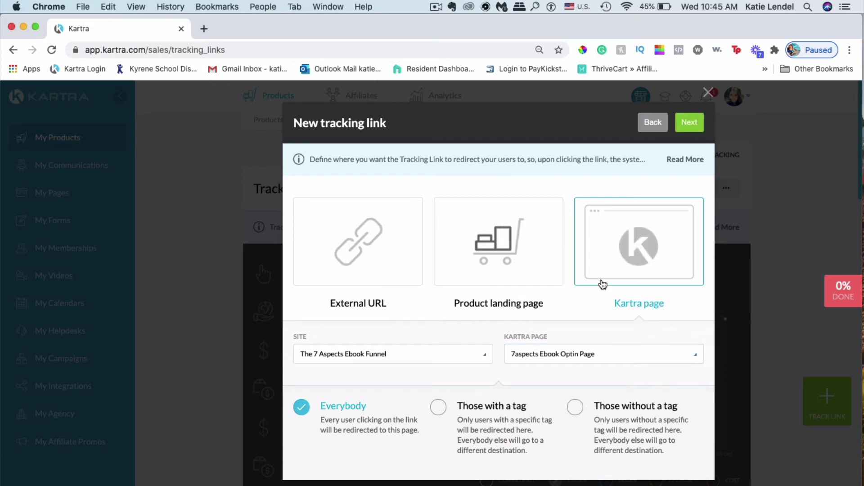
left_click(699, 122)
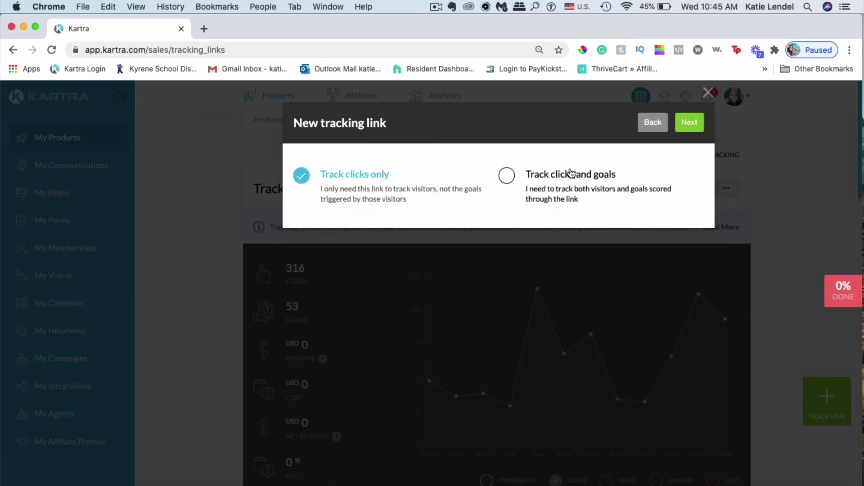
Track clicks and goals for the link, adding a Page Visit goal for The 7 Aspects Ebook Funnel
left_click(506, 176)
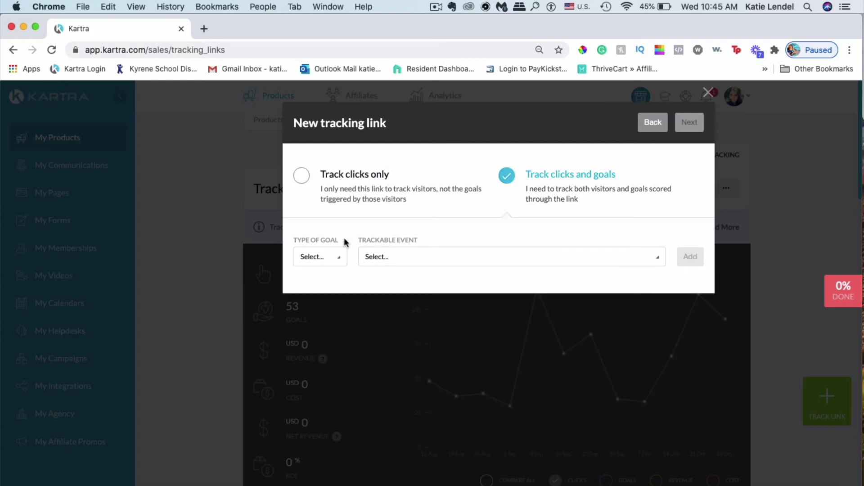
left_click(313, 264)
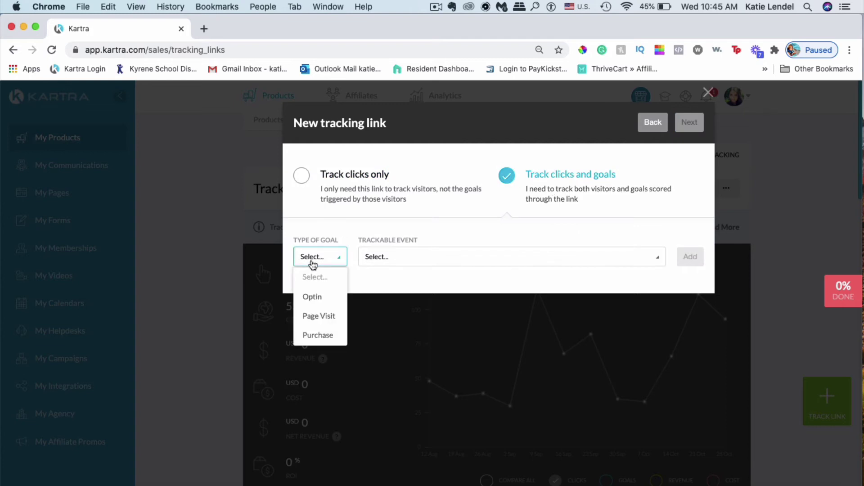
left_click(319, 316)
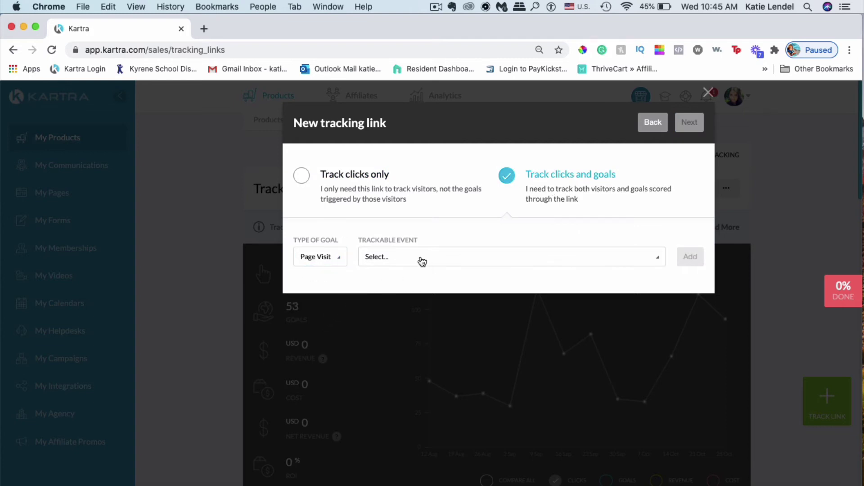
left_click(390, 257)
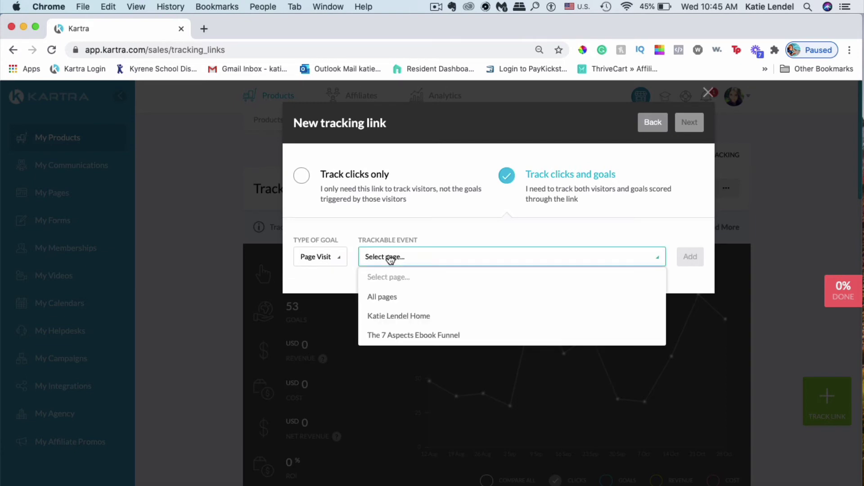
left_click(420, 335)
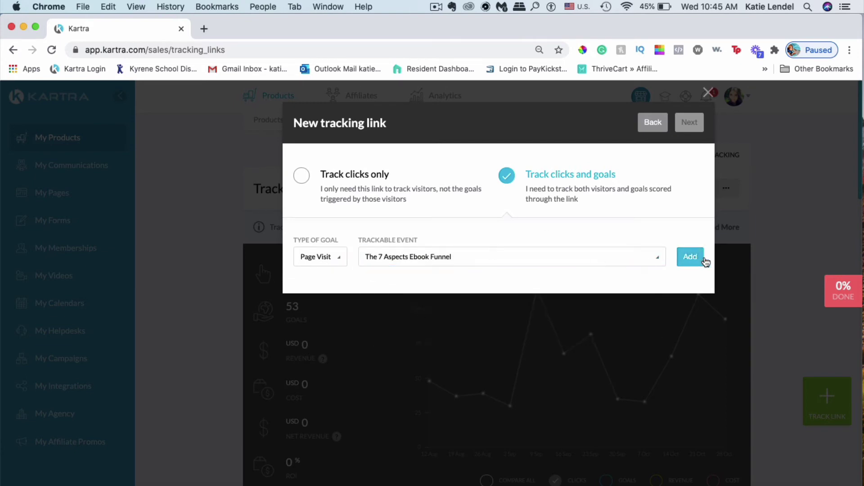
left_click(691, 259)
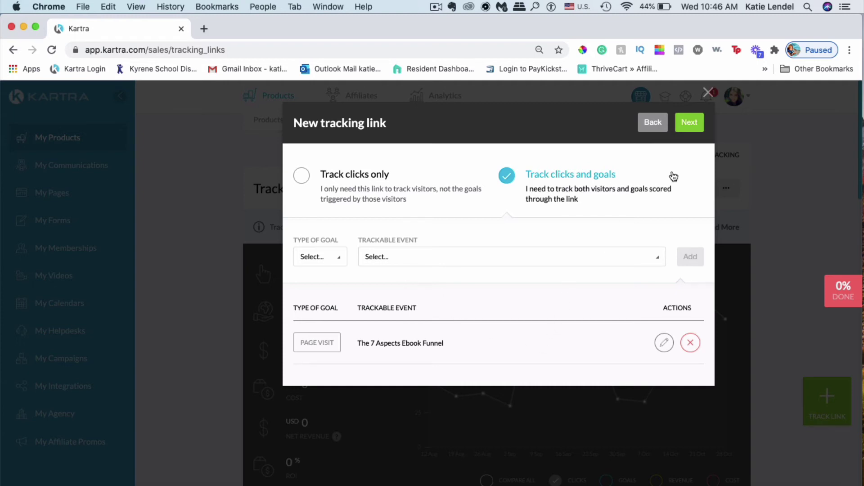
left_click(696, 127)
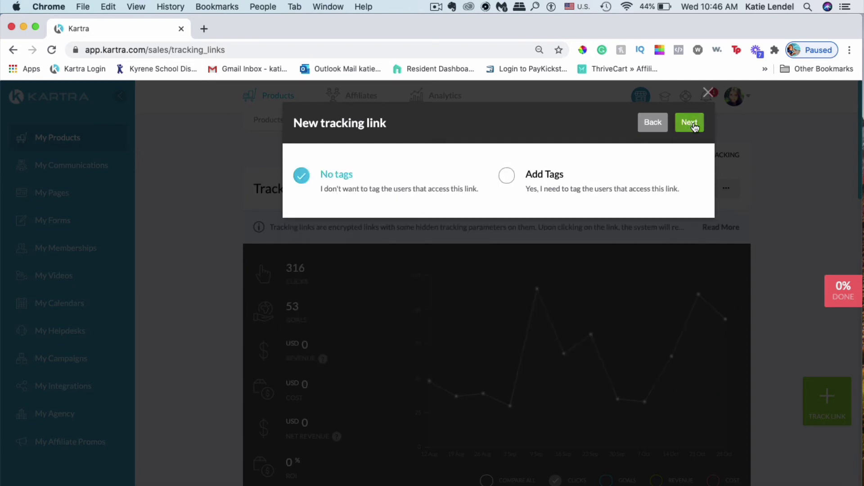
left_click(545, 174)
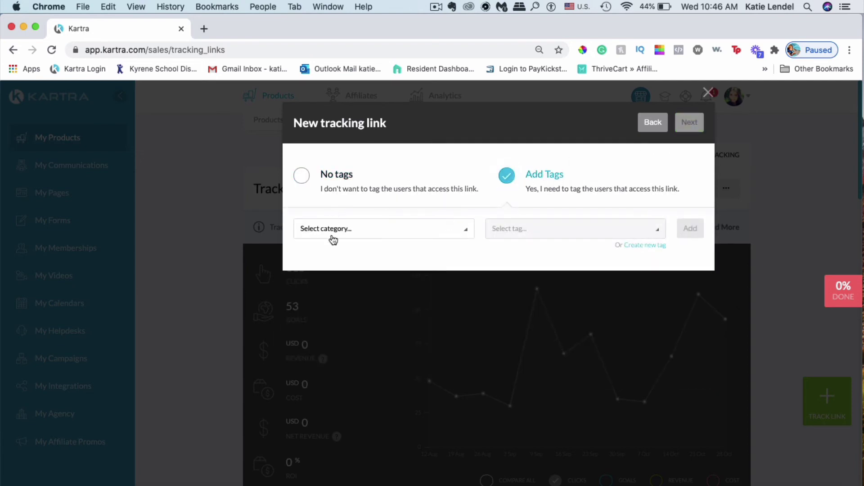
left_click(390, 236)
left_click(351, 289)
left_click(554, 235)
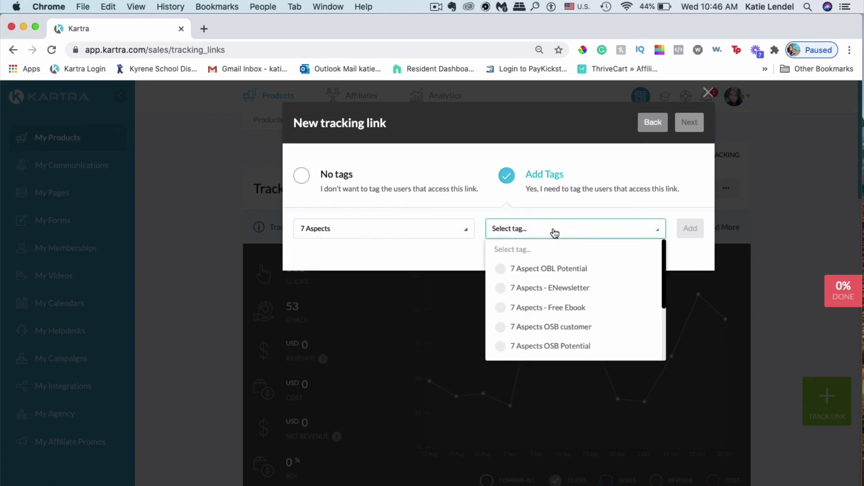
left_click(562, 228)
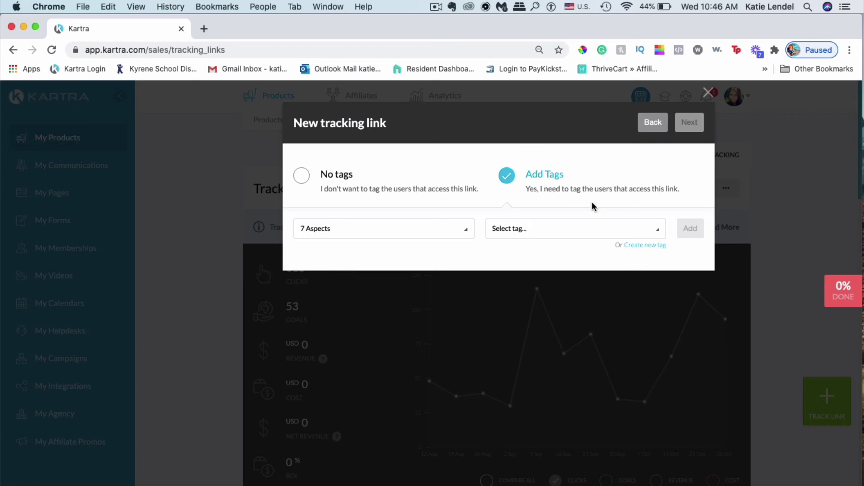
left_click(299, 181)
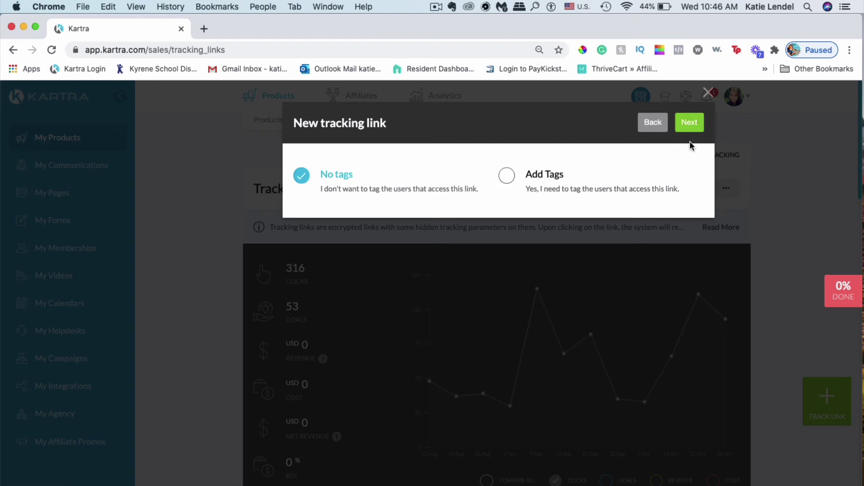
Create the tracking link without tags or dynamic tracking IDs, and select its generated URL
left_click(692, 128)
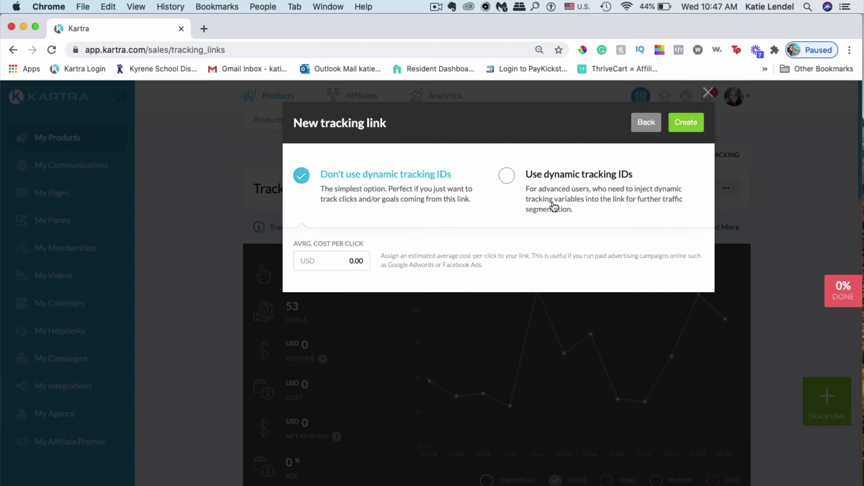
left_click(692, 129)
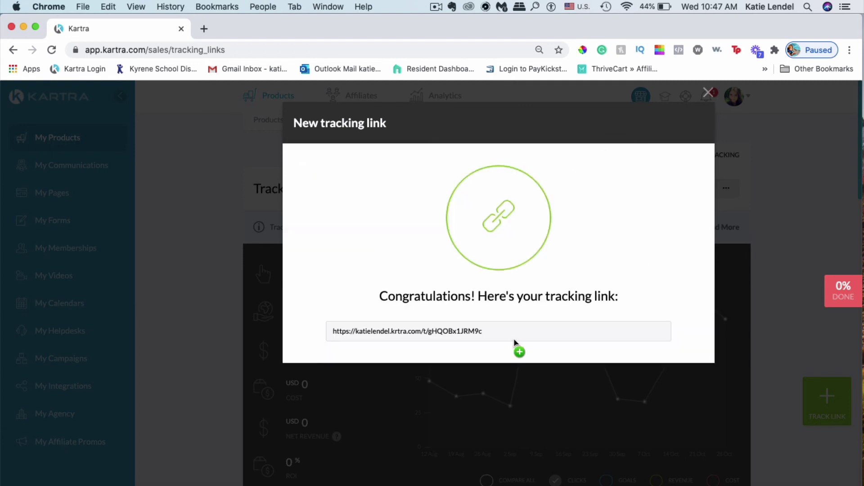
left_click(512, 340)
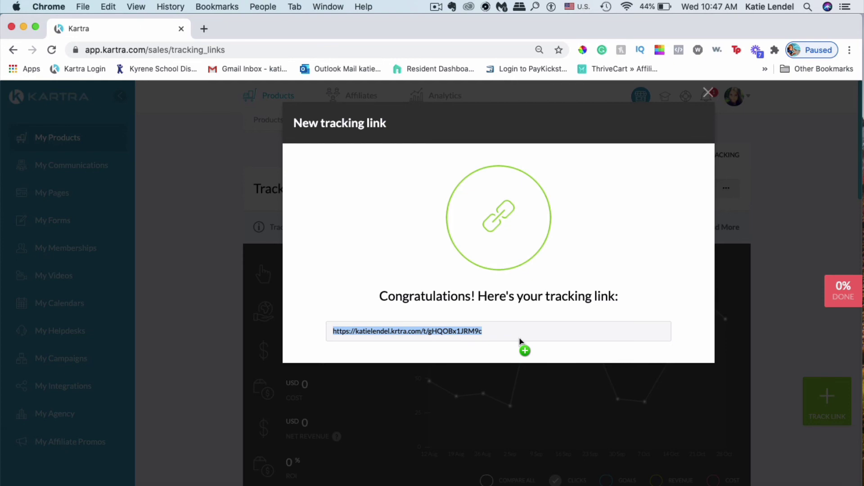
left_click_drag(489, 338, 514, 326)
left_click(708, 94)
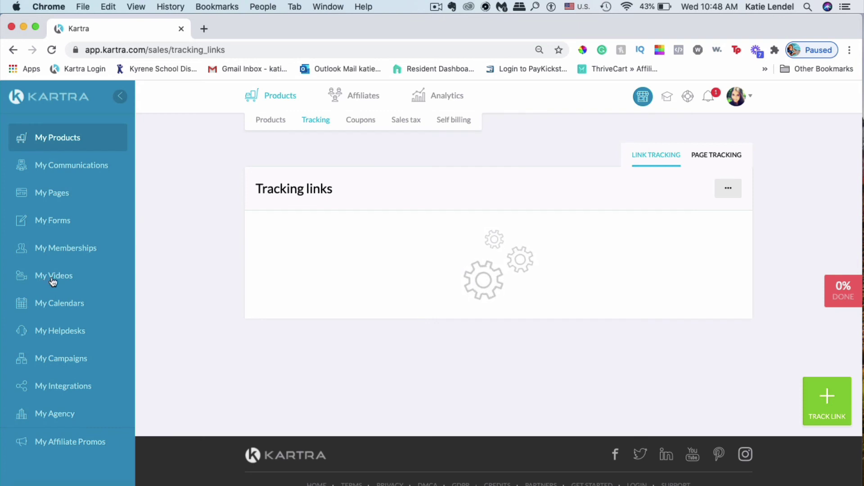
Review the visitors analytics of My Videos for the last 30 days, including plays, completes, call to action and watch time per video
left_click(43, 279)
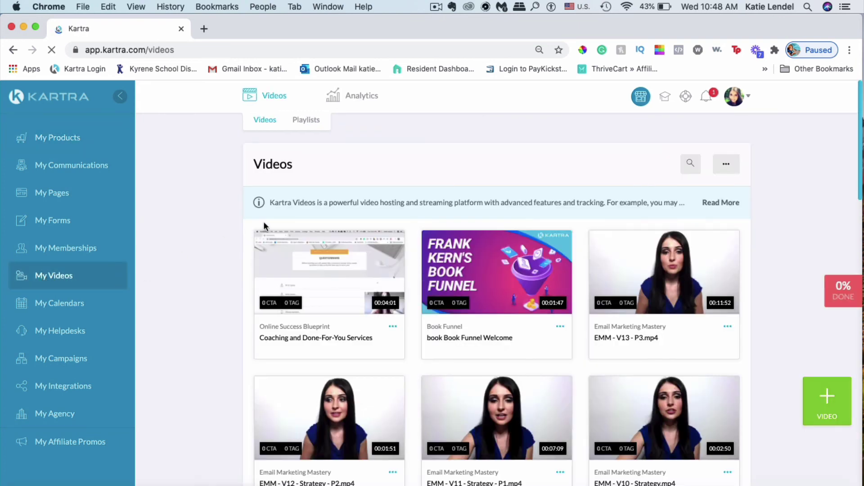
left_click(371, 98)
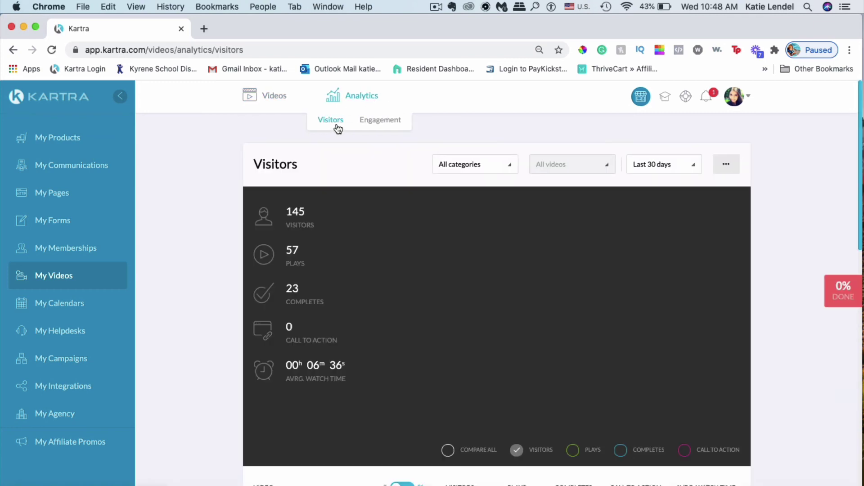
scroll(317, 242, "down", 1)
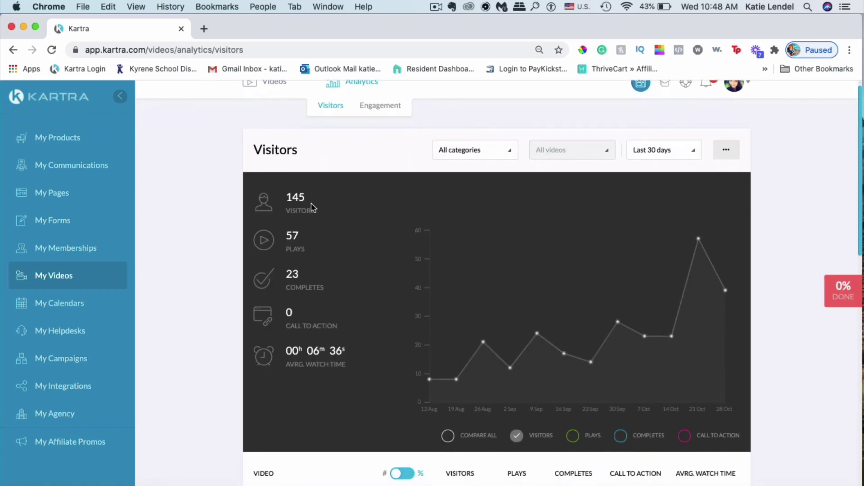
scroll(306, 273, "up", 1)
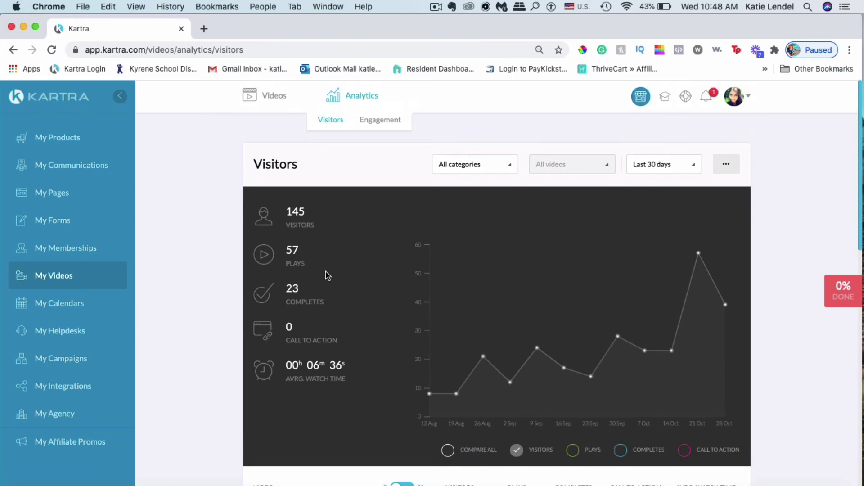
scroll(295, 265, "down", 20)
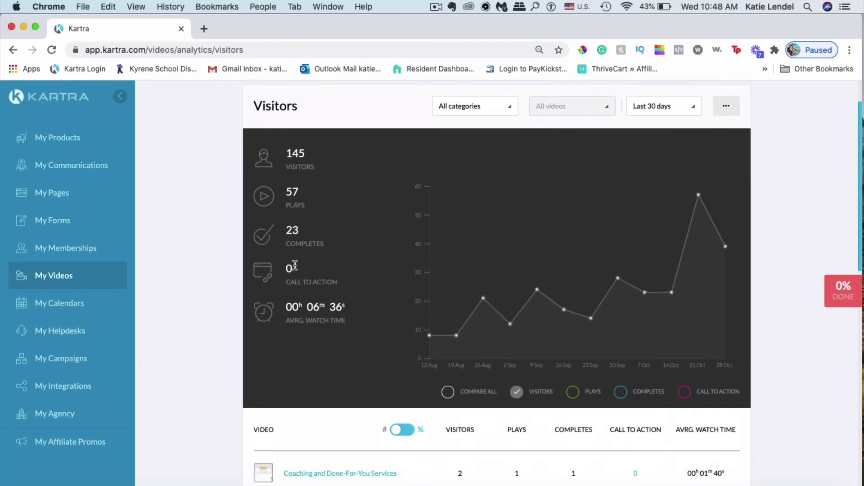
scroll(295, 269, "down", 13)
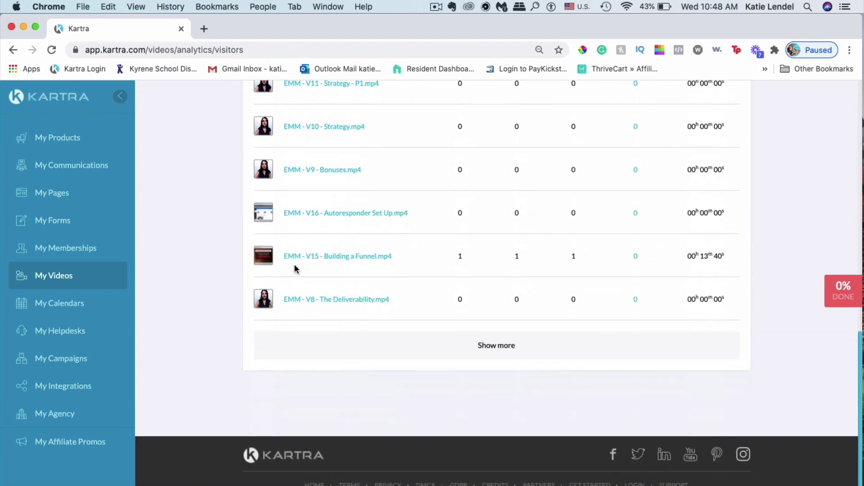
scroll(294, 270, "up", 20)
scroll(296, 269, "up", 1)
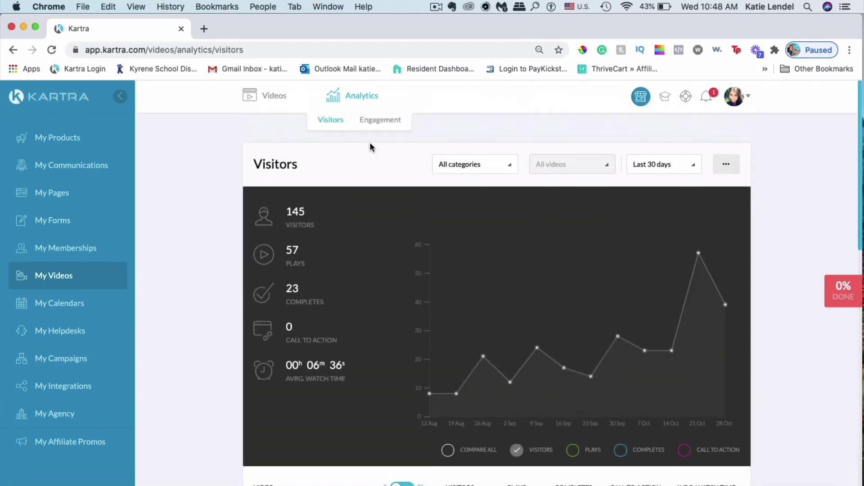
Show the video engagement analytics for the OSB Overview video in the "Online Success Blu..." category over the last 30 days
left_click(386, 119)
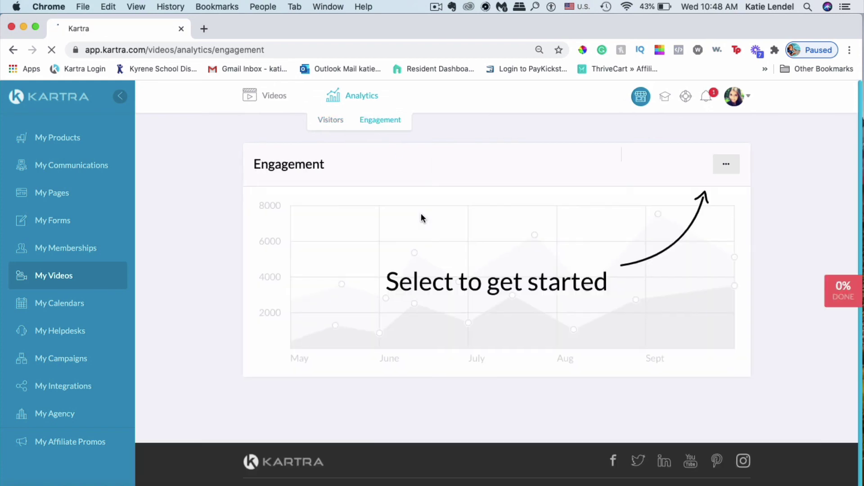
left_click(491, 170)
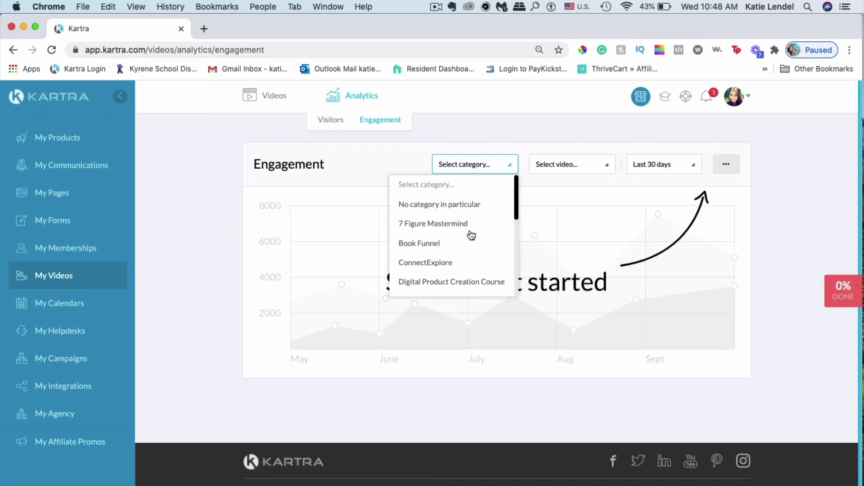
scroll(434, 249, "down", 4)
scroll(434, 249, "down", 3)
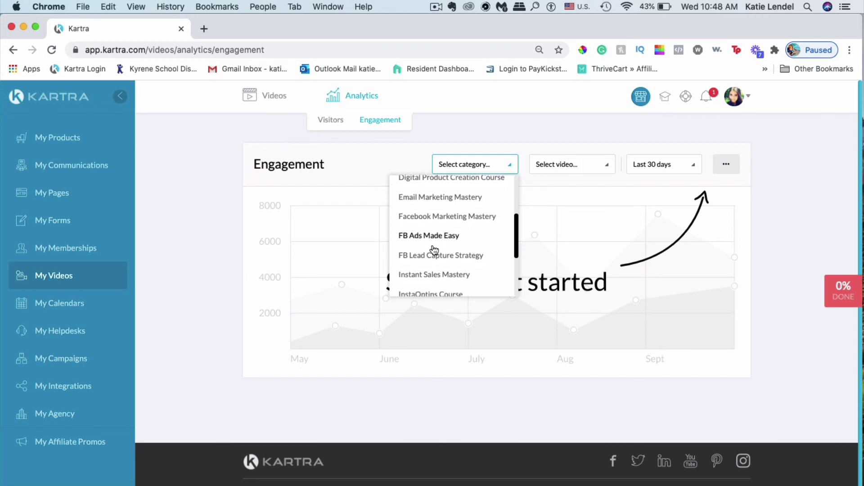
scroll(434, 249, "up", 6)
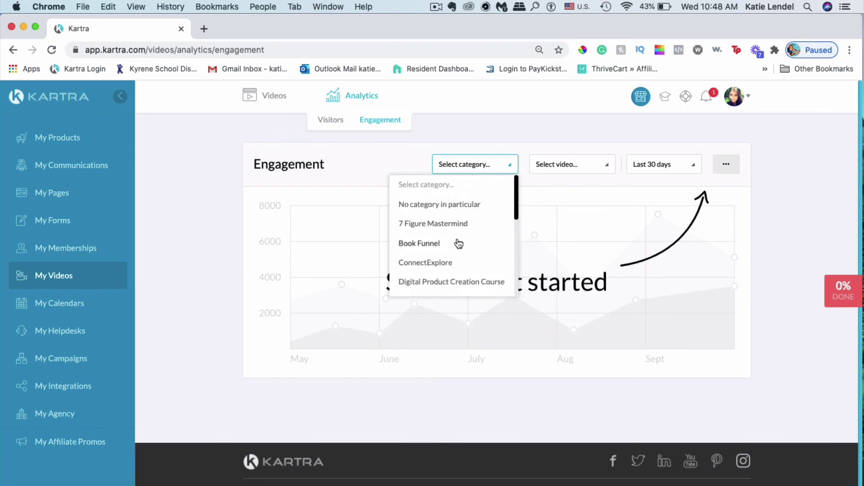
scroll(411, 270, "down", 1)
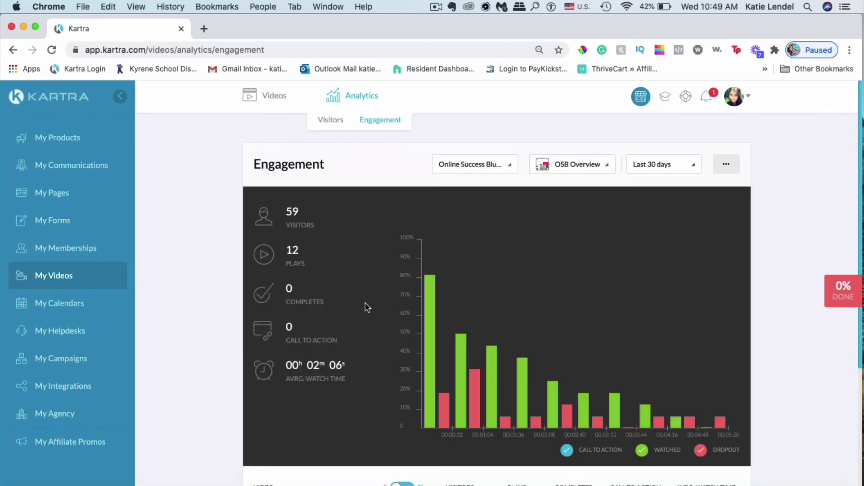
Review the OSB Overview engagement report, including visitors, plays, completes, average watch time and the watched and dropout bars
scroll(368, 307, "down", 1)
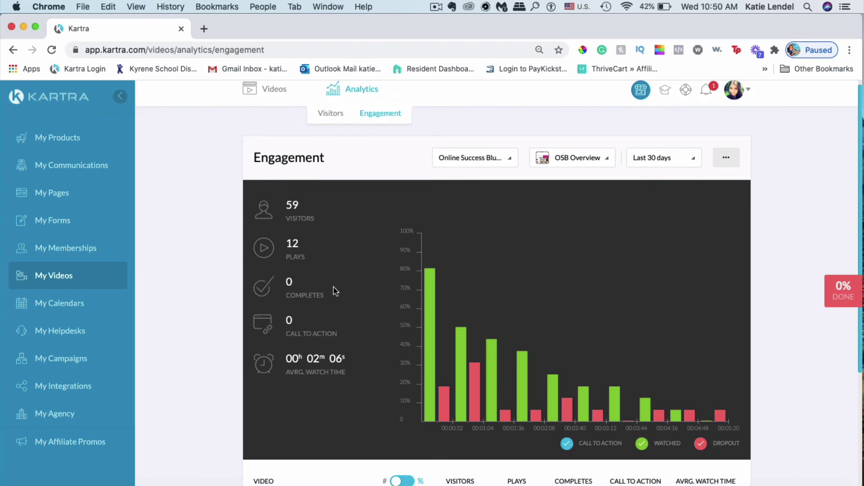
scroll(335, 292, "down", 1)
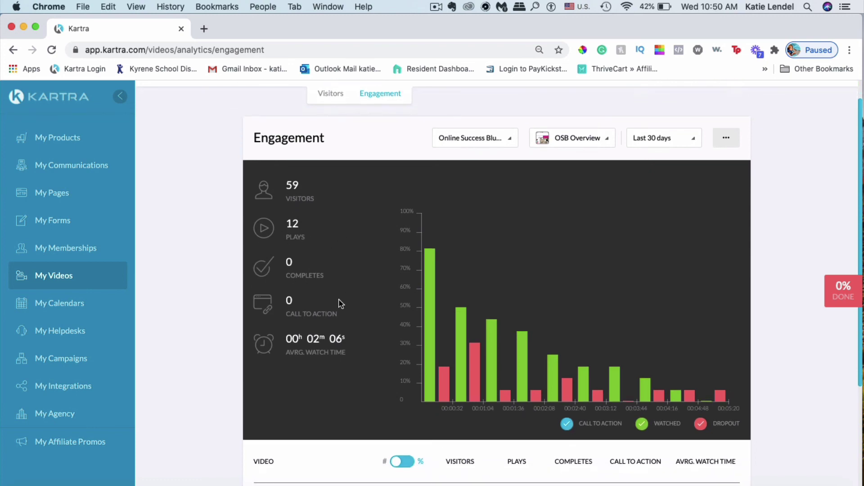
scroll(340, 304, "down", 3)
scroll(312, 204, "down", 4)
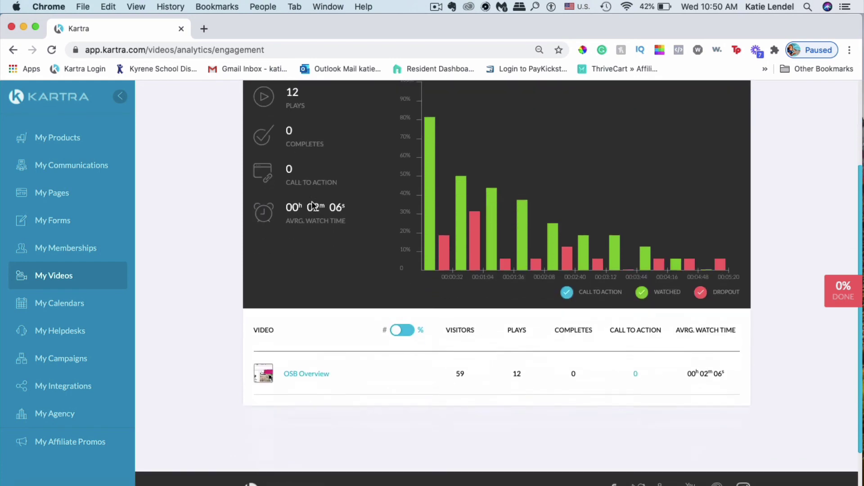
scroll(312, 202, "down", 1)
scroll(312, 202, "up", 6)
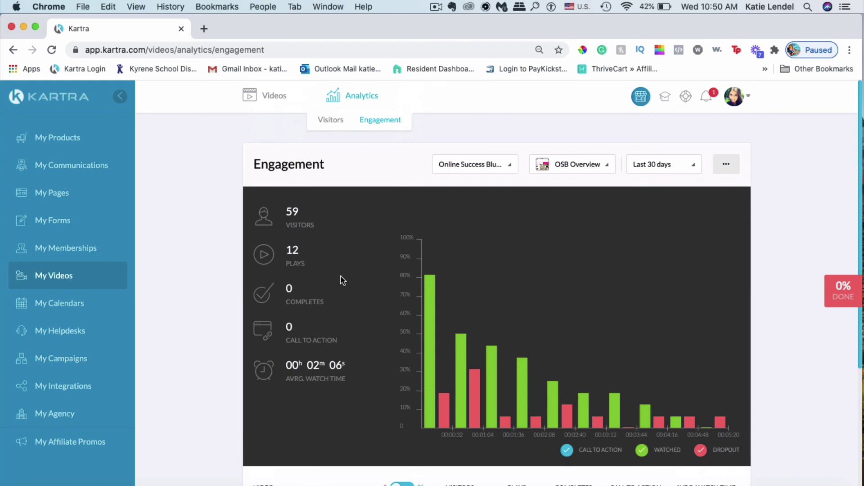
Open the My Pages section
left_click(59, 193)
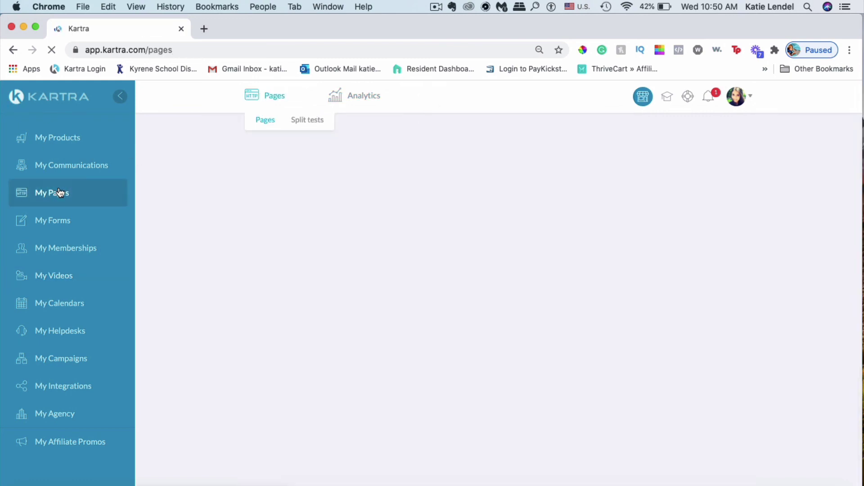